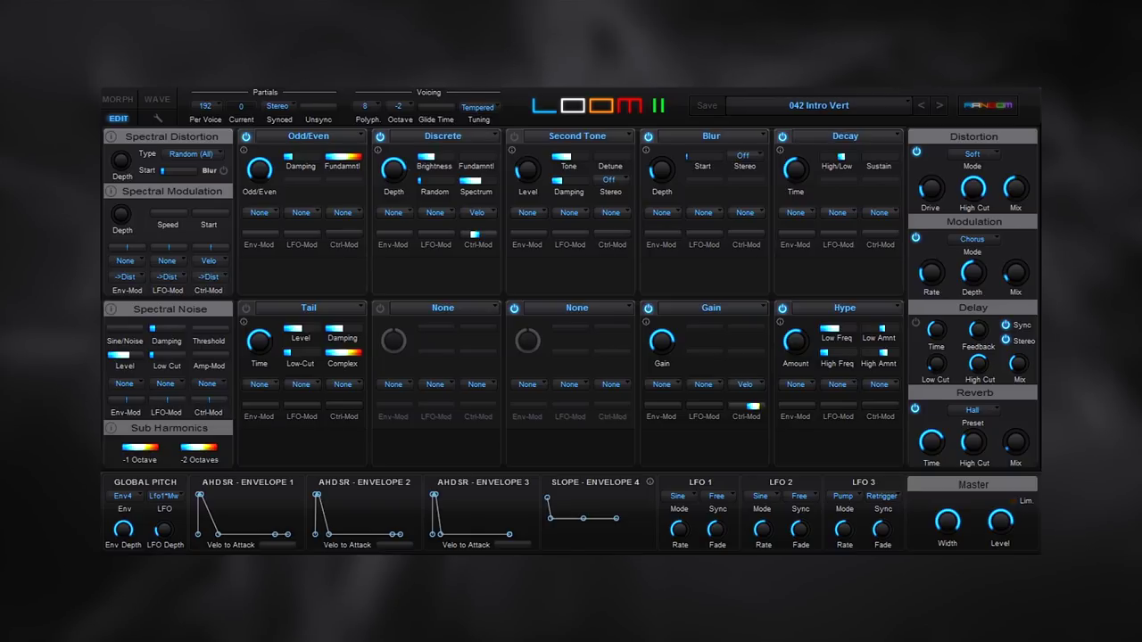
Step: Load the Default preset and switch off the Odd/Even module
click(847, 106)
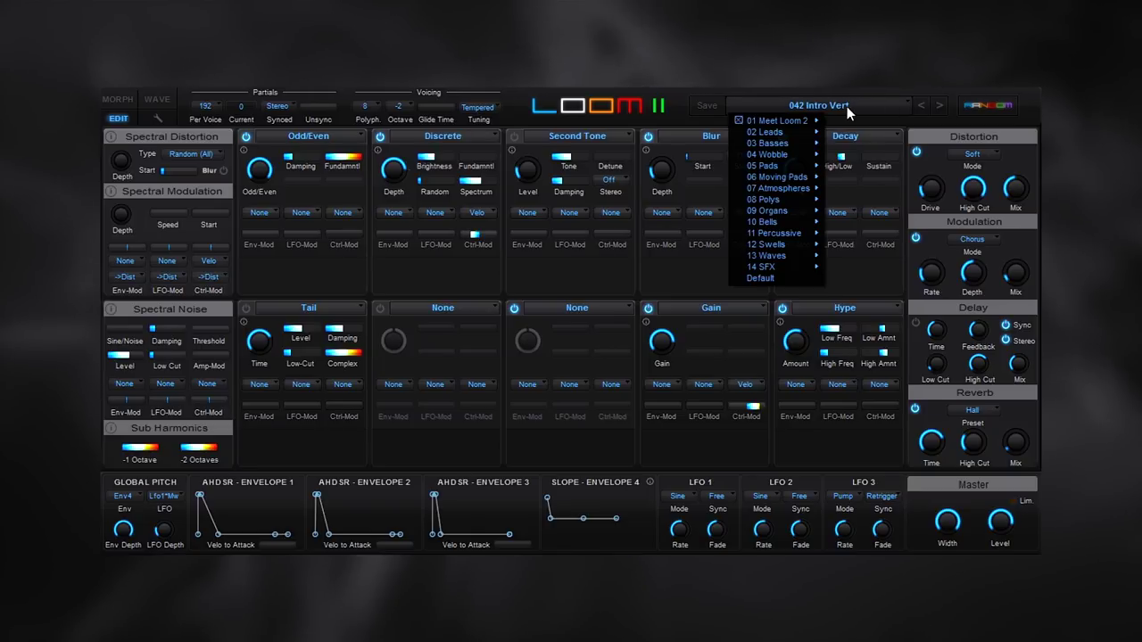
click(801, 281)
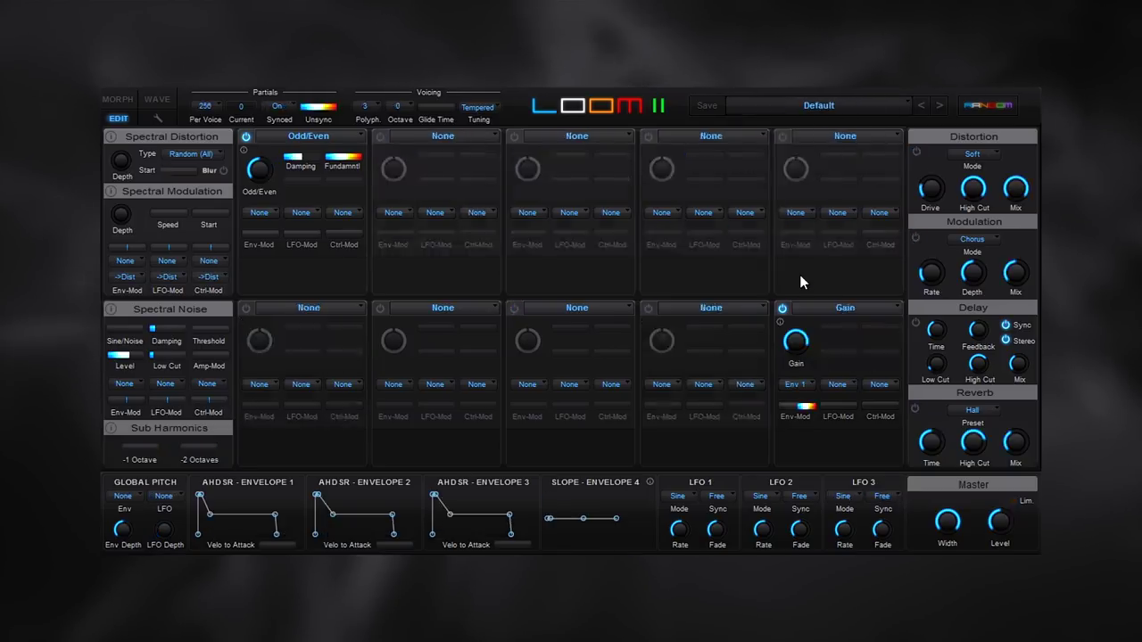
click(247, 137)
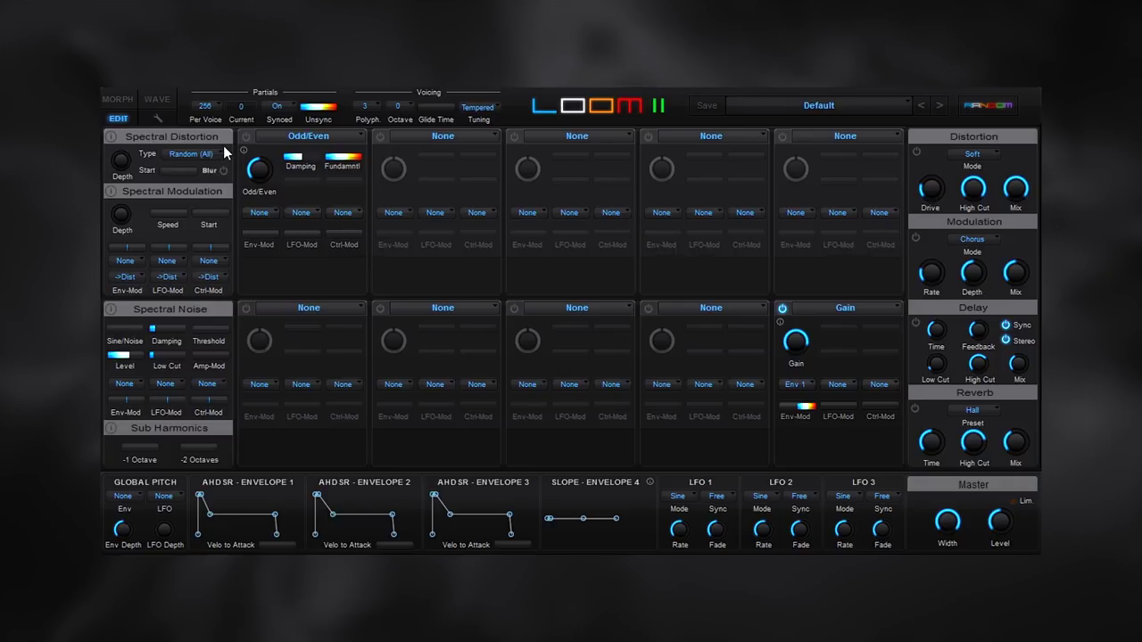
Step: Set Spectral Distortion Type to To Root with Depth at 71%
click(196, 154)
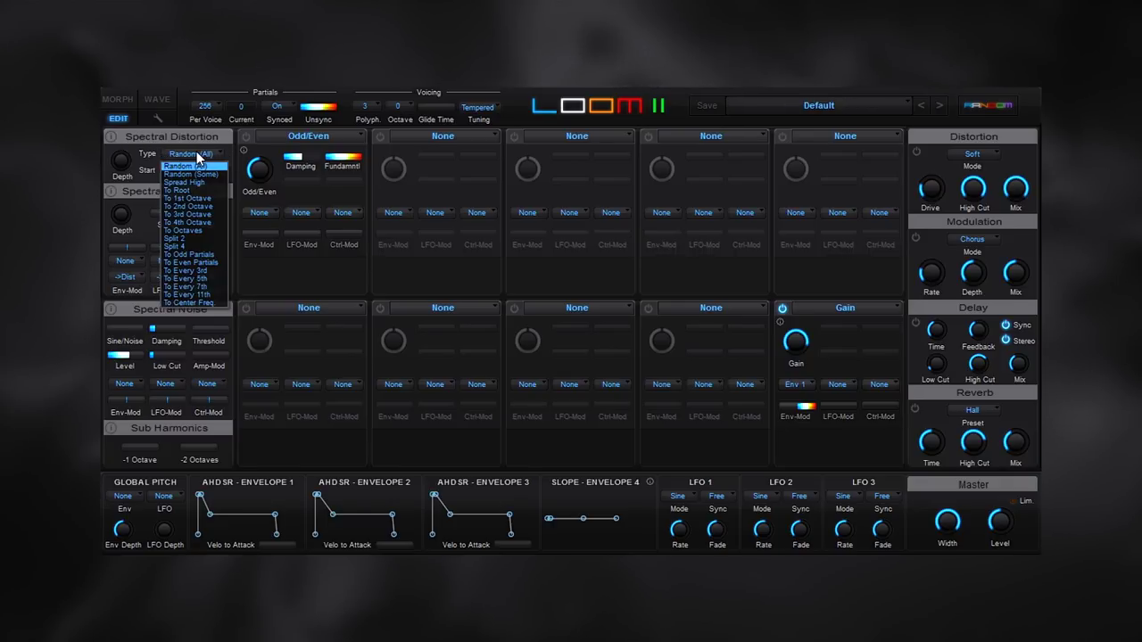
click(207, 189)
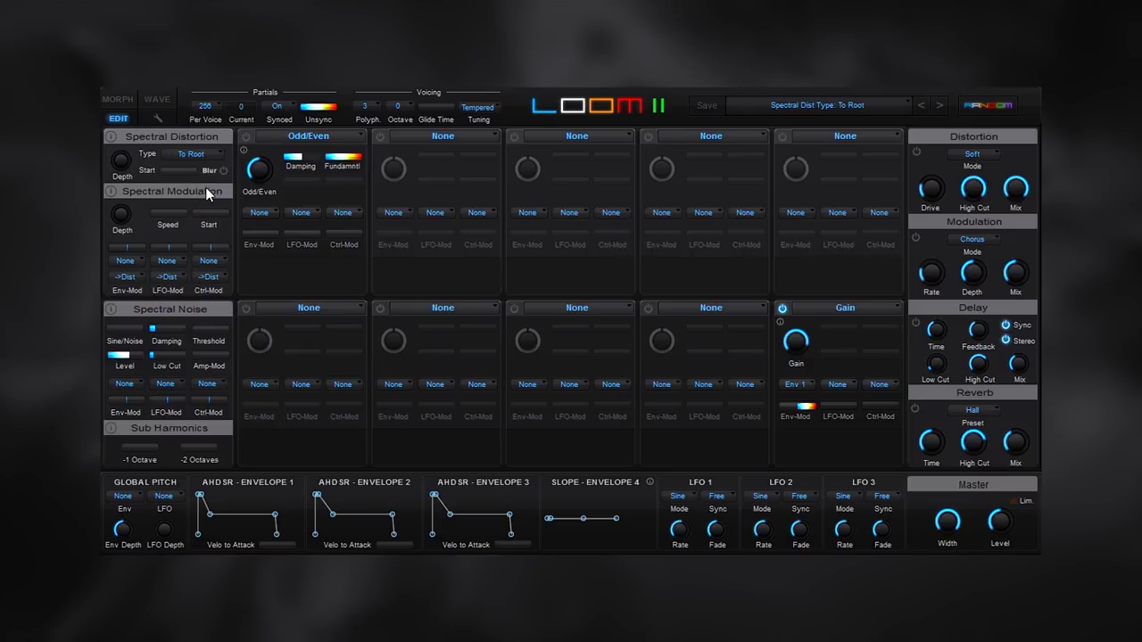
click(126, 163)
drag(121, 161, 145, 108)
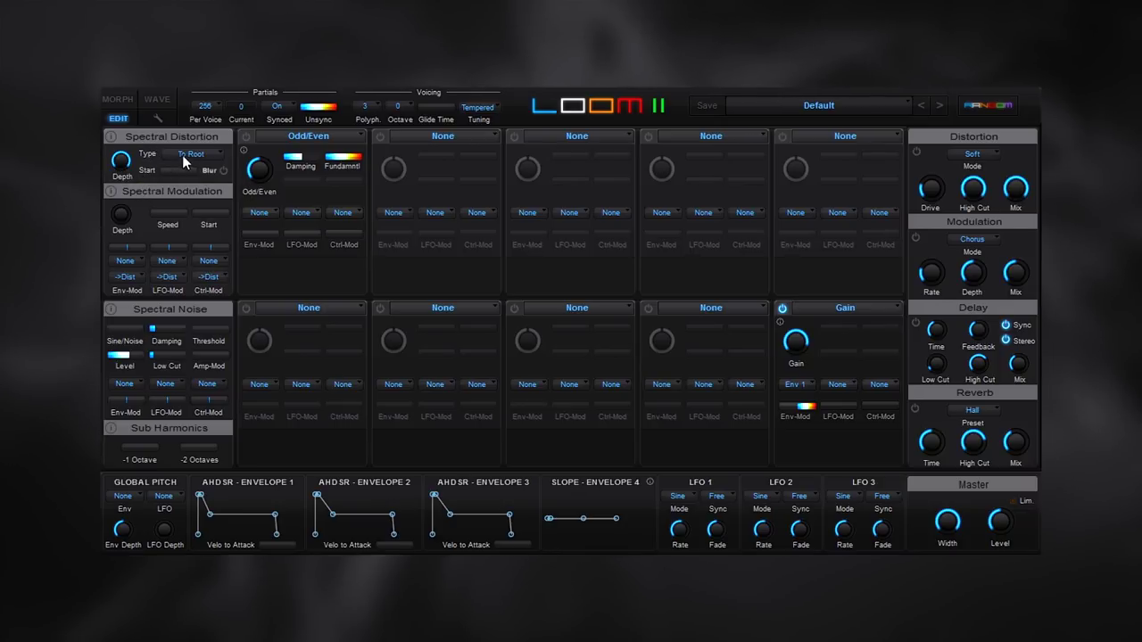
Step: Re-enable the Odd/Even module and raise the spectral distortion depth to 73%
click(246, 137)
drag(121, 161, 142, 333)
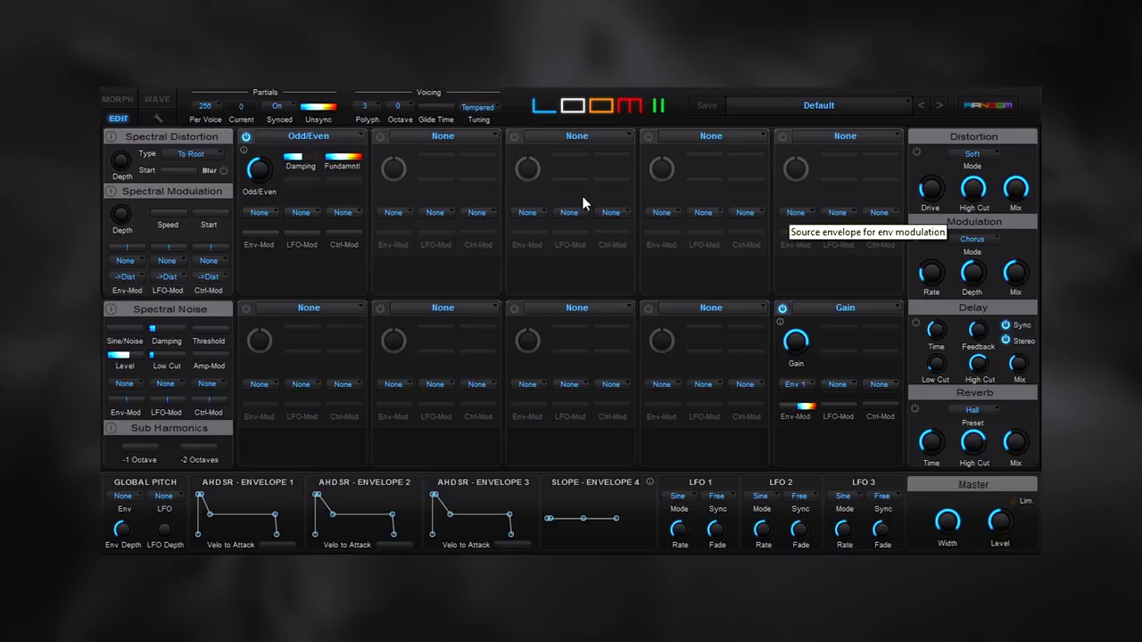
click(443, 137)
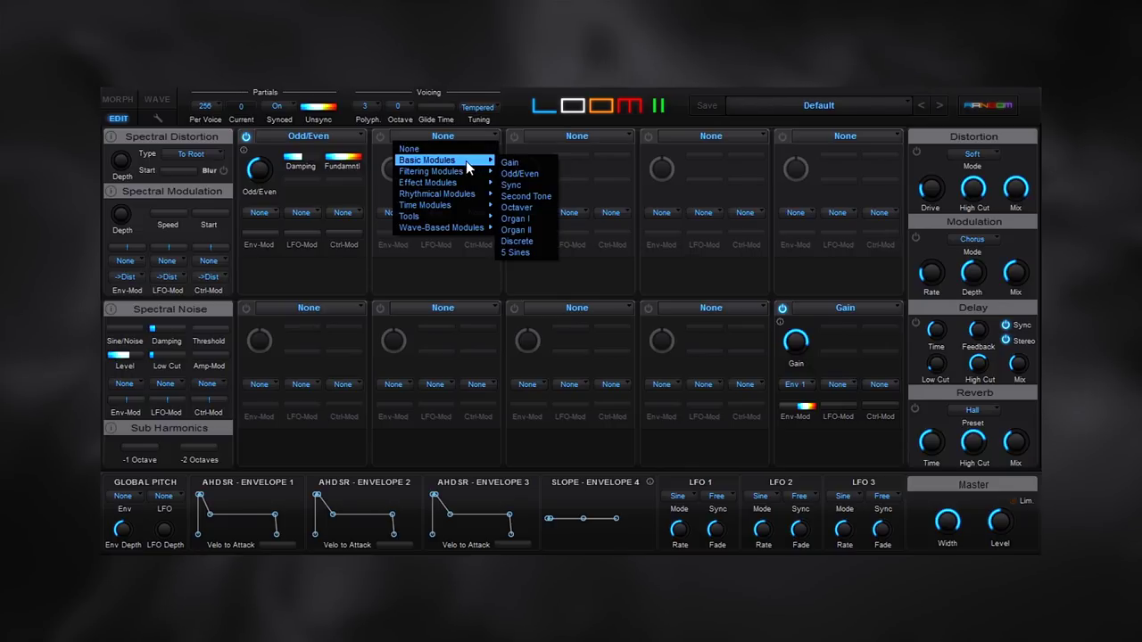
Step: Choose Basic Modules > 5 Sines for the second module slot
mouse_move(465, 172)
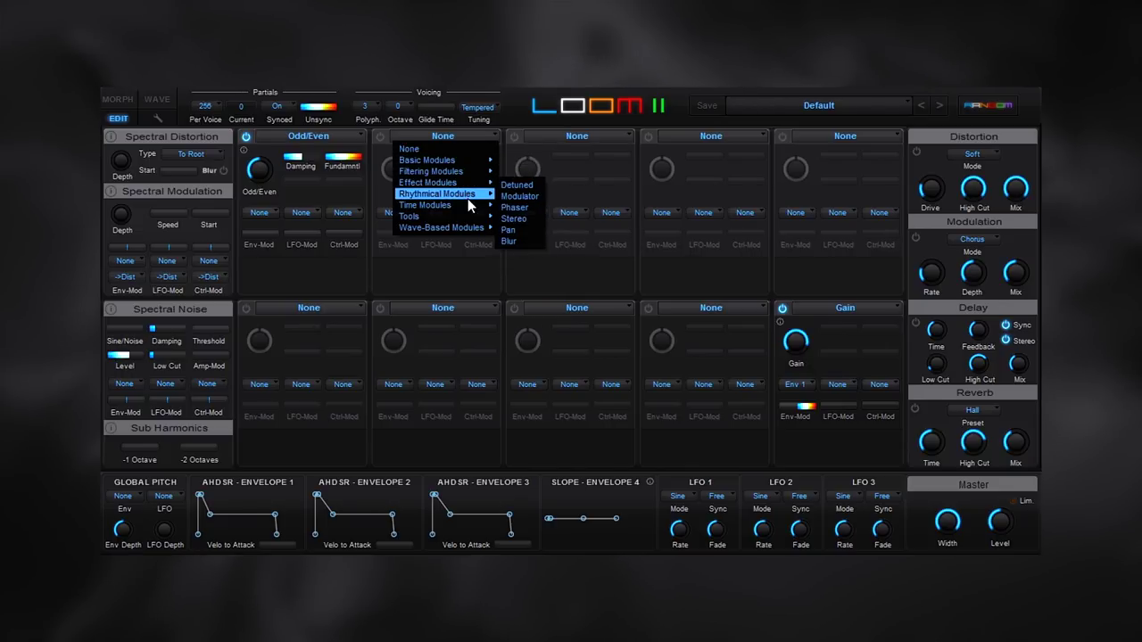
mouse_move(464, 207)
mouse_move(459, 231)
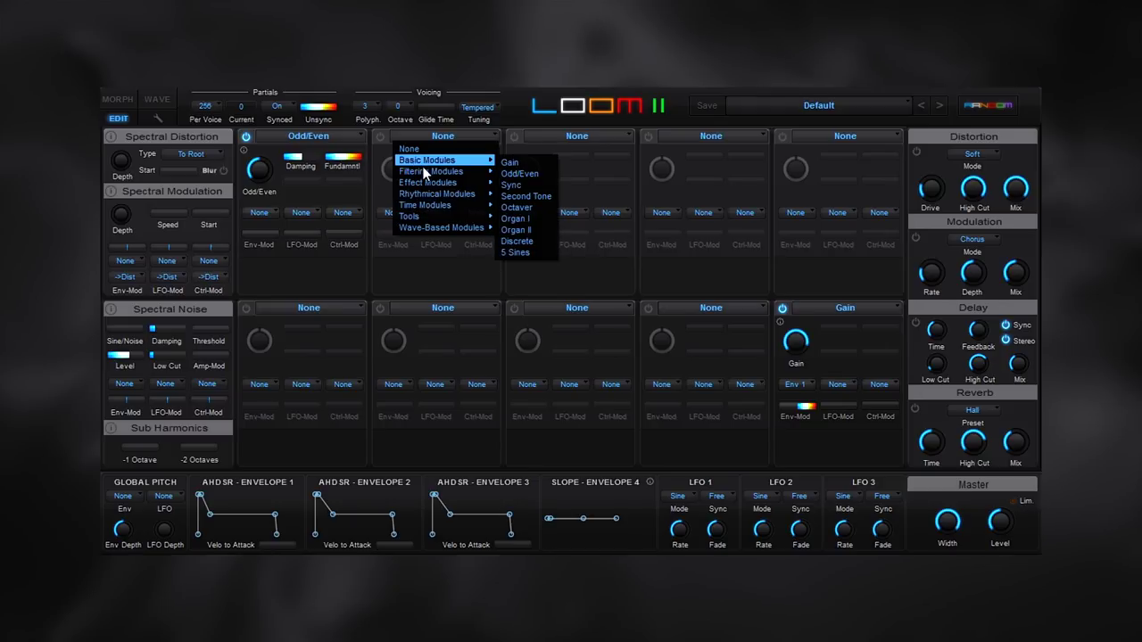
click(514, 252)
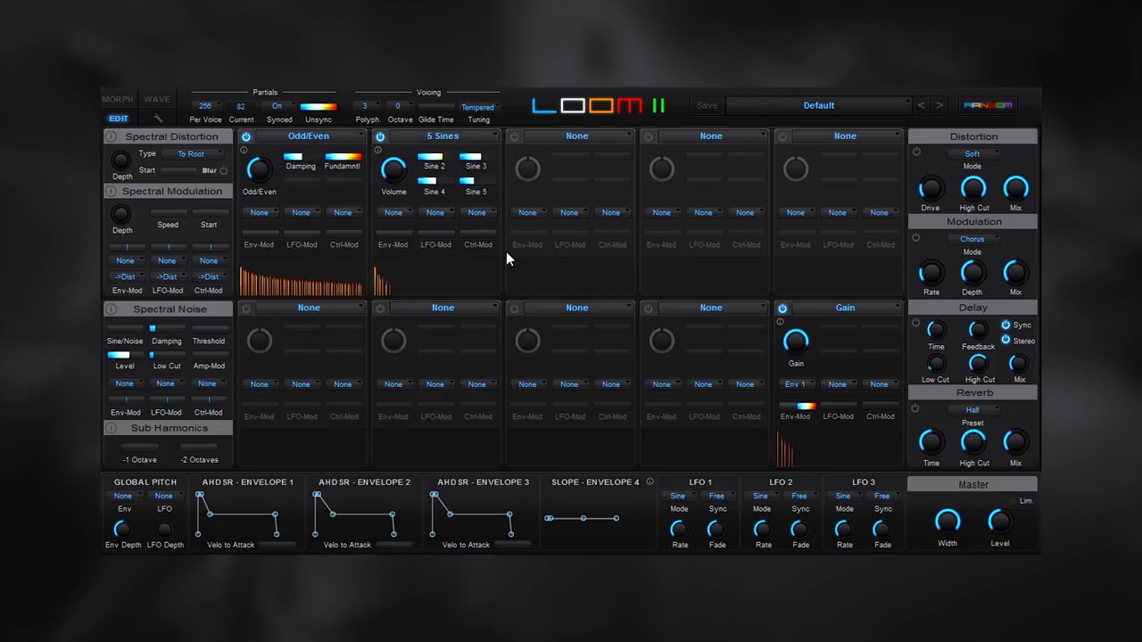
Step: Load Tools > Discrete Adder into the third module slot
click(584, 136)
click(585, 136)
click(585, 136)
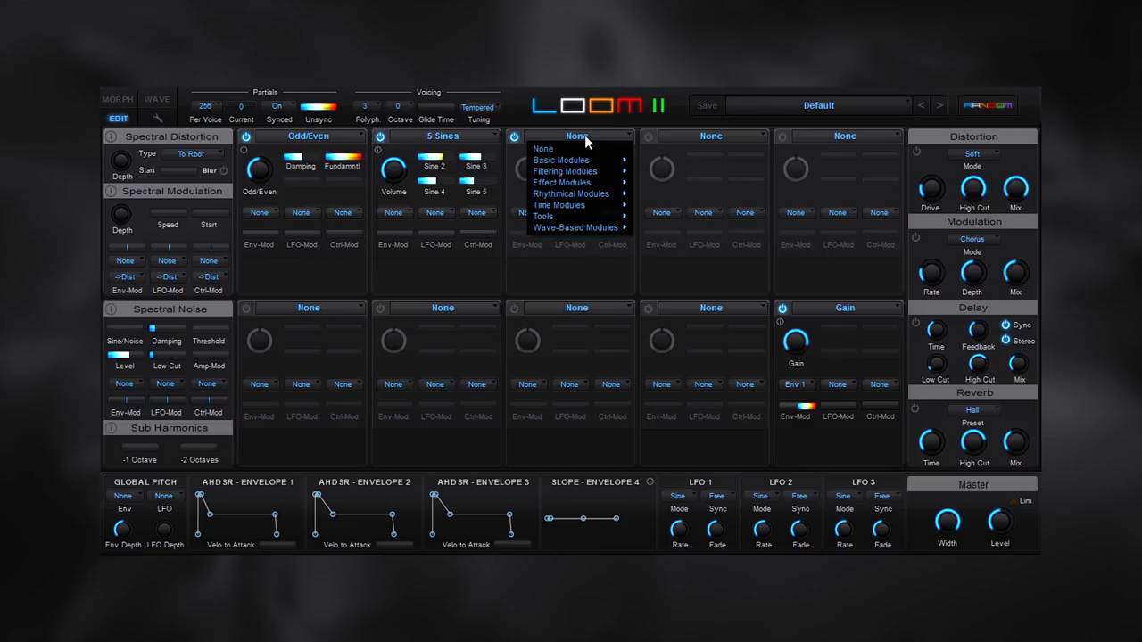
mouse_move(592, 229)
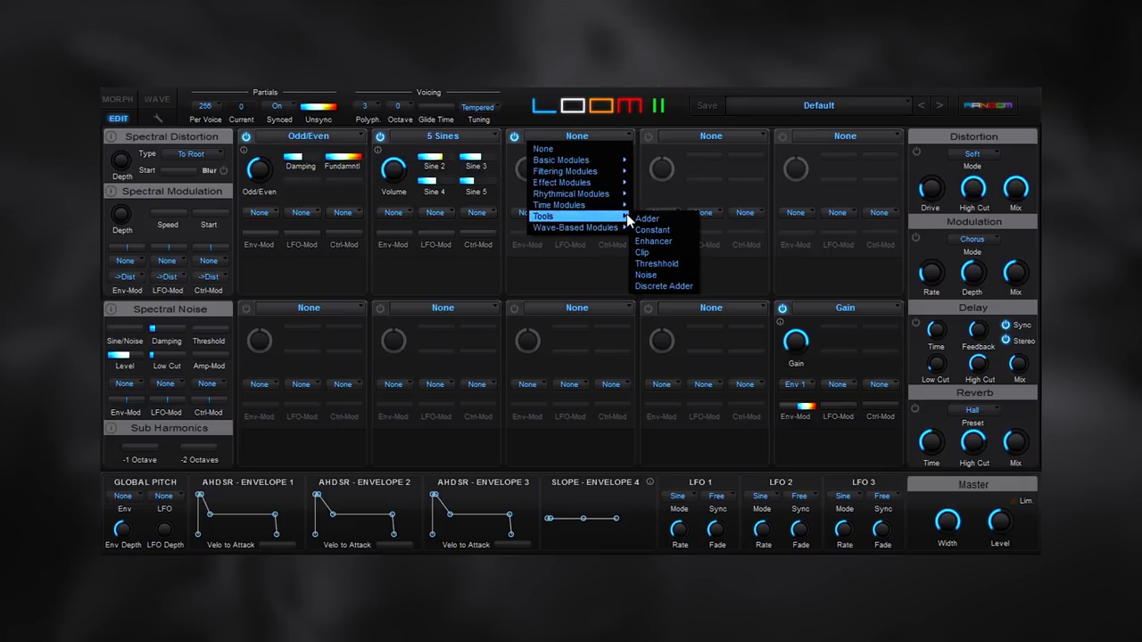
click(674, 286)
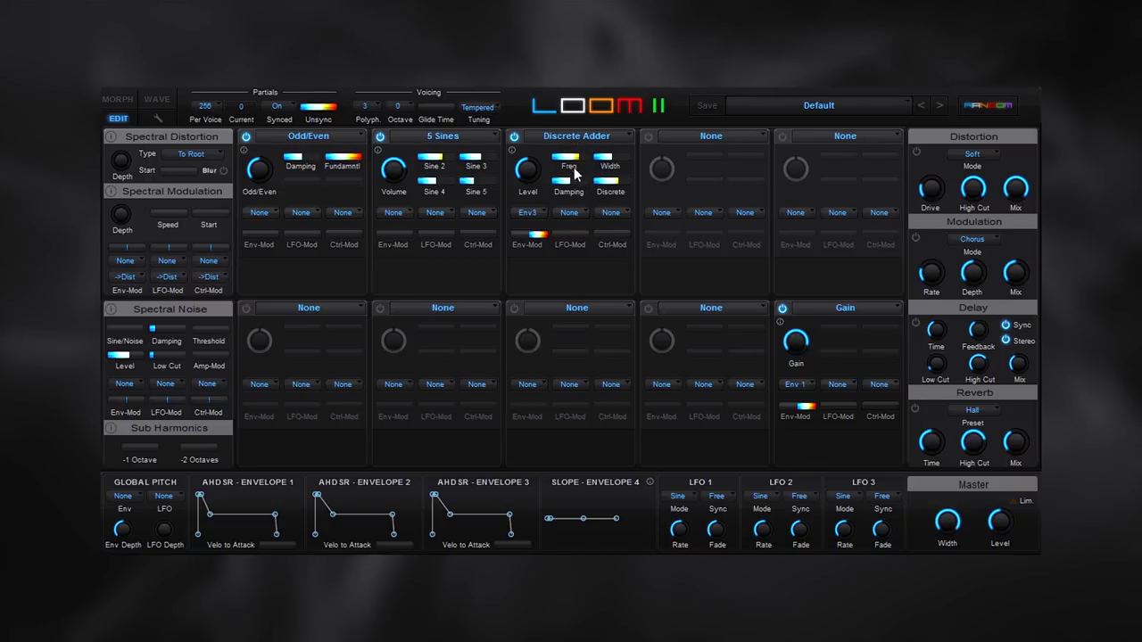
Step: Read the info help on the Discrete Adder parameters
click(511, 150)
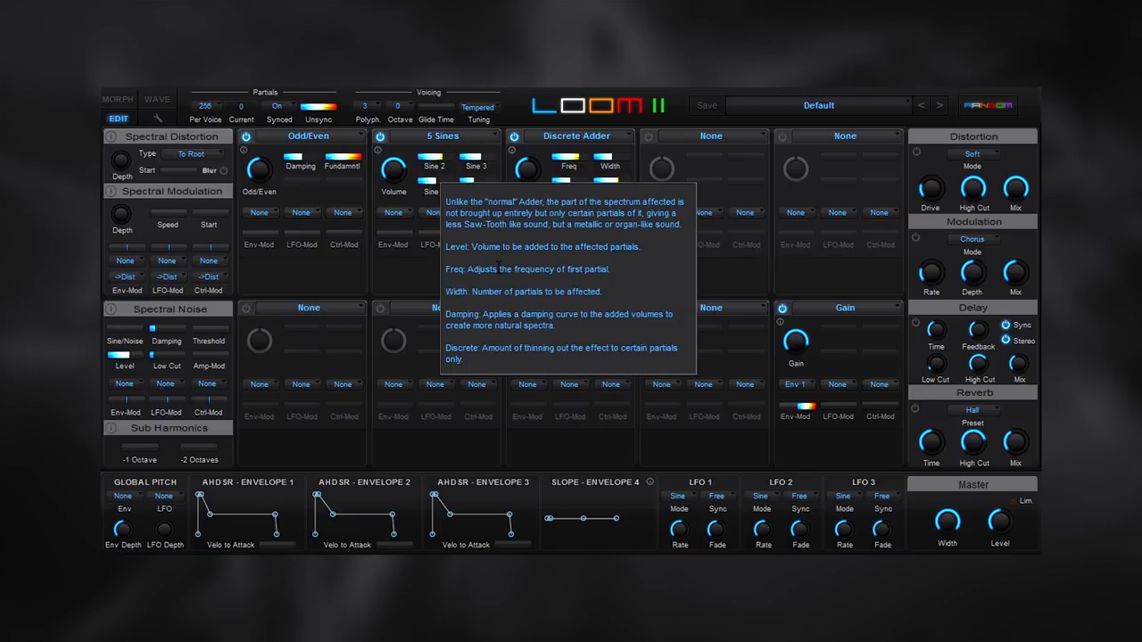
scroll(497, 267, up, 2)
scroll(535, 304, down, 1)
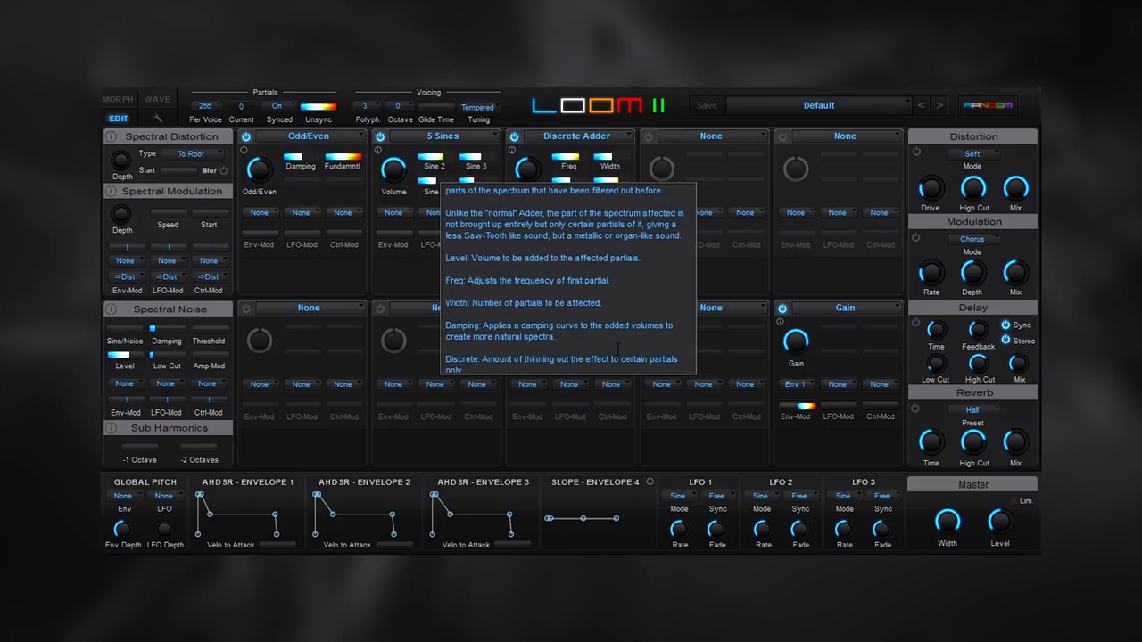
scroll(516, 159, up, 1)
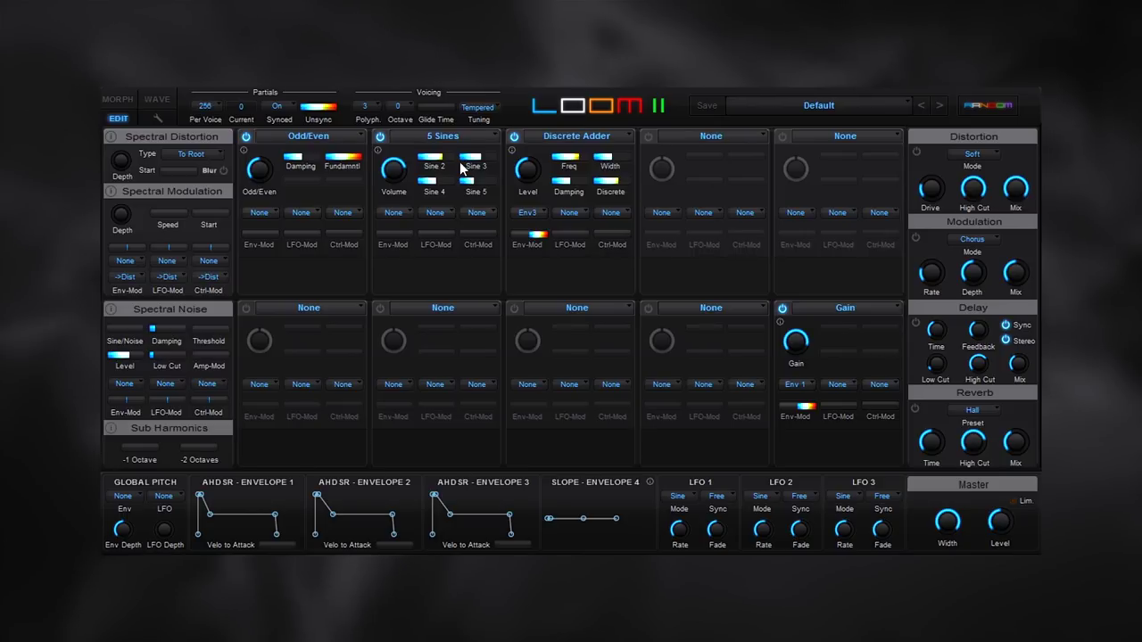
click(693, 135)
Step: Put Filtering Modules > Lowpass Filter in slot four and raise the -2 octave sub level
mouse_move(732, 163)
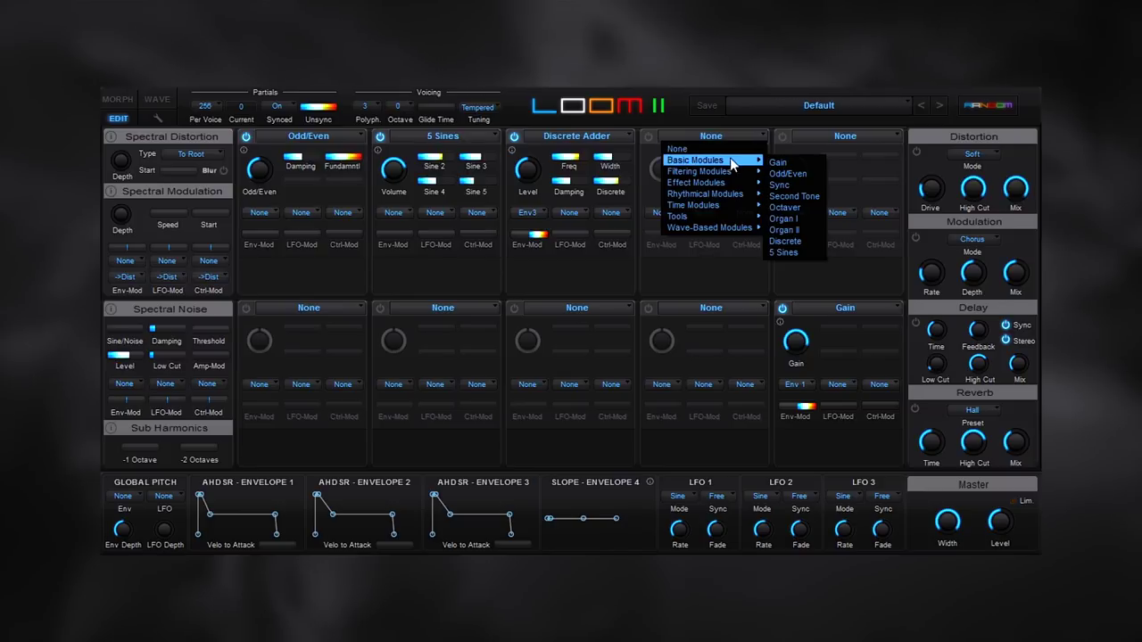
mouse_move(699, 171)
click(790, 173)
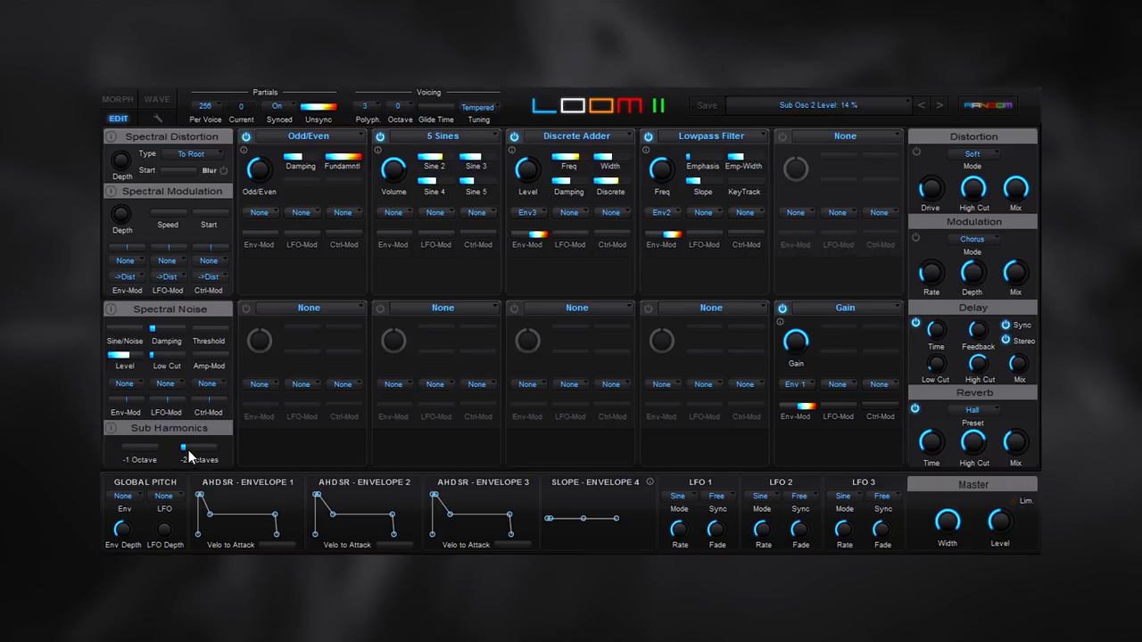
mouse_move(188, 450)
mouse_down()
mouse_move(213, 452)
mouse_move(198, 455)
mouse_up()
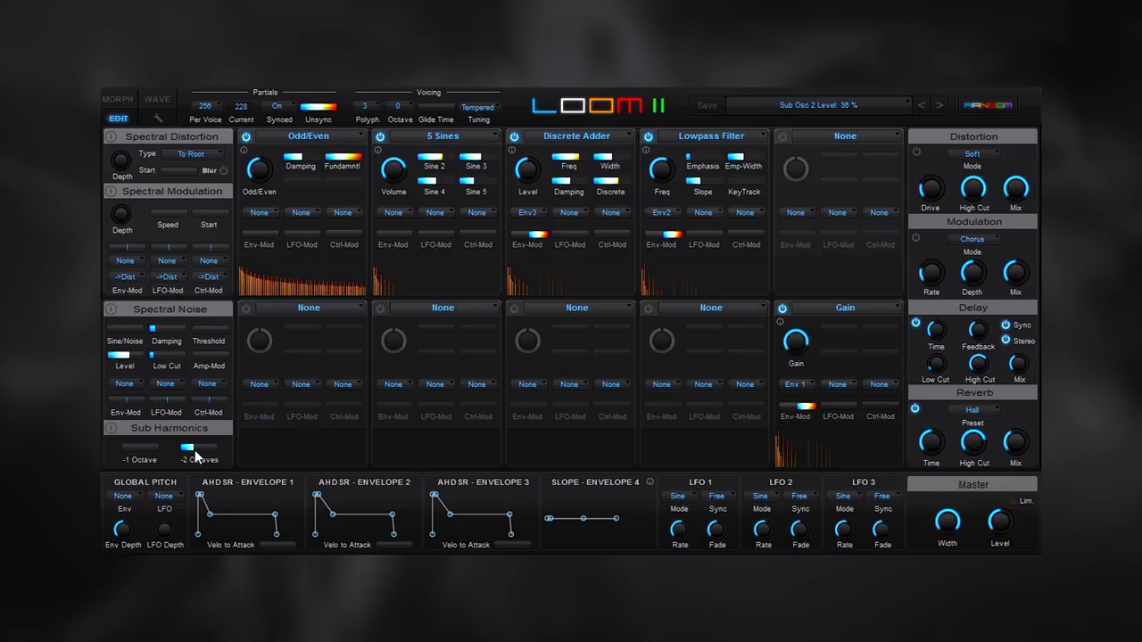
Step: Raise the -1 octave sub-harmonic level to 57%
mouse_move(130, 455)
mouse_down()
mouse_move(185, 450)
mouse_move(139, 455)
mouse_up()
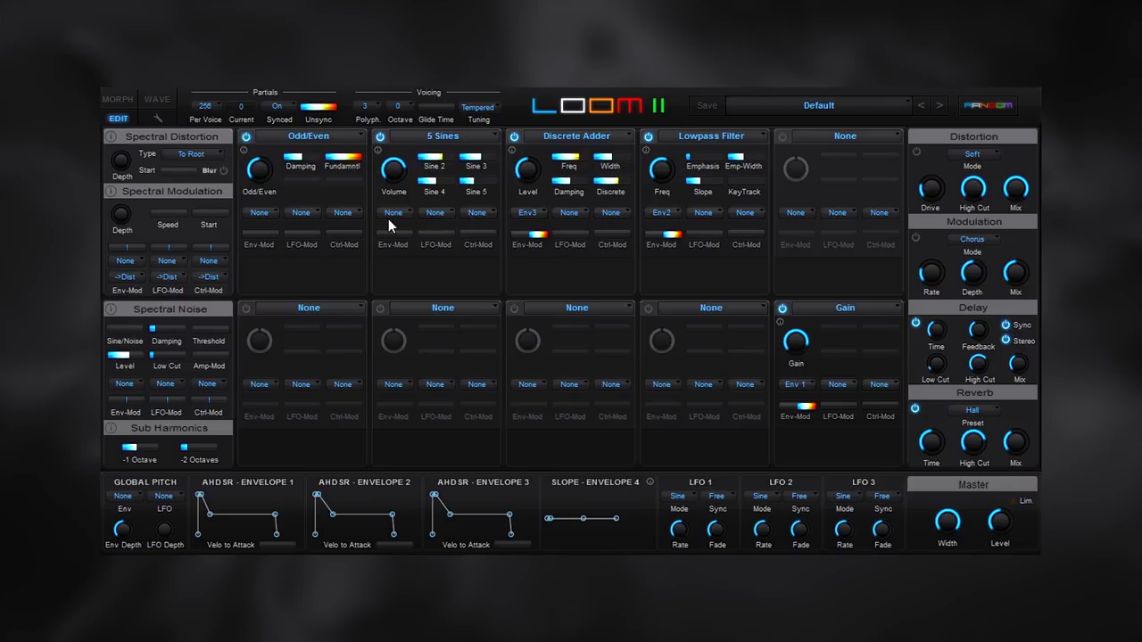
Step: Switch on slot five, load Rhythmical Modules > Phrase, and lower its level to 85%
click(780, 137)
click(852, 136)
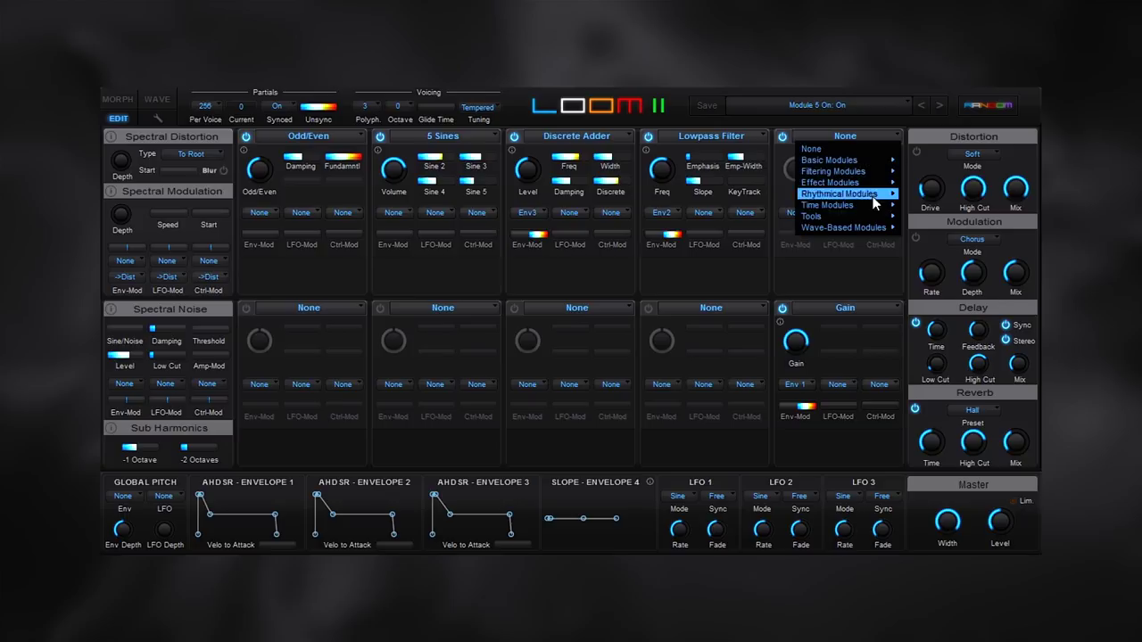
mouse_move(871, 208)
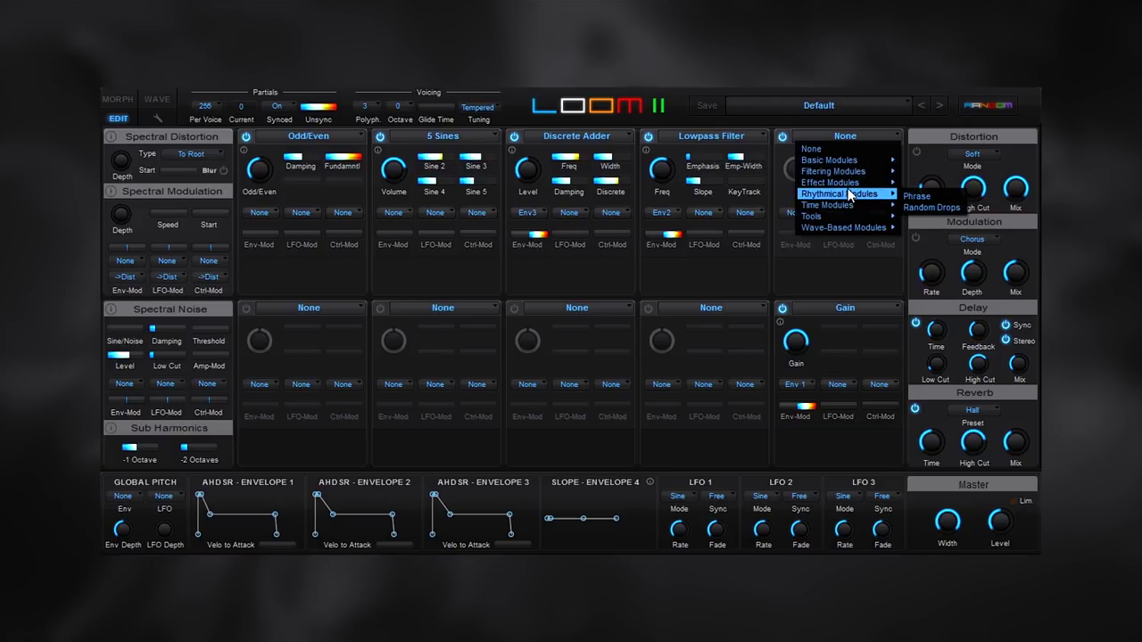
click(934, 197)
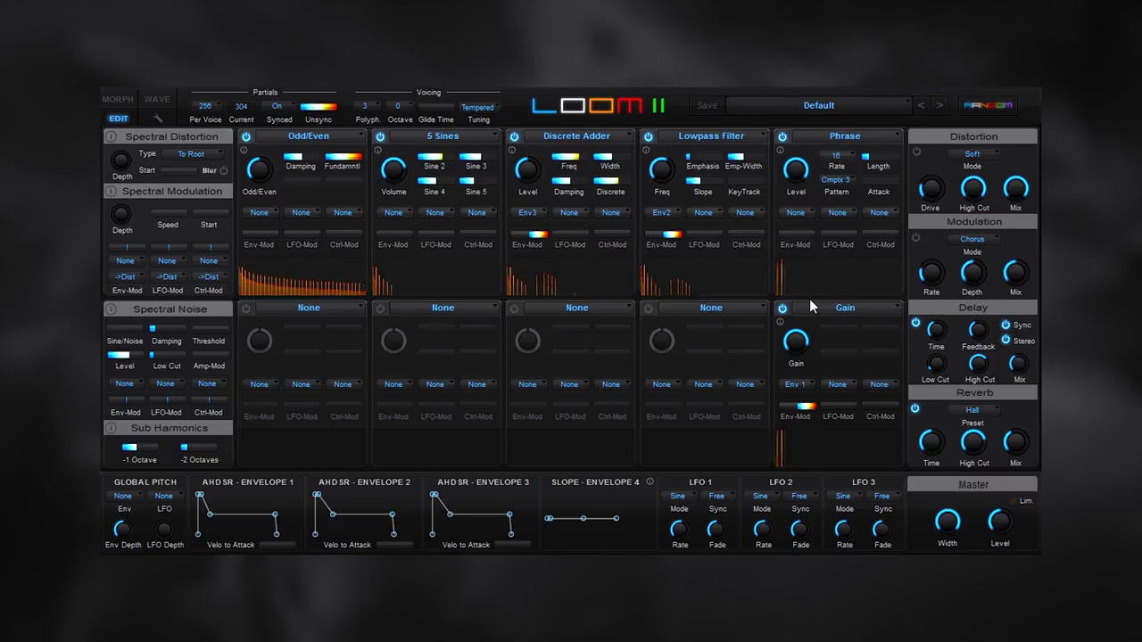
mouse_move(794, 195)
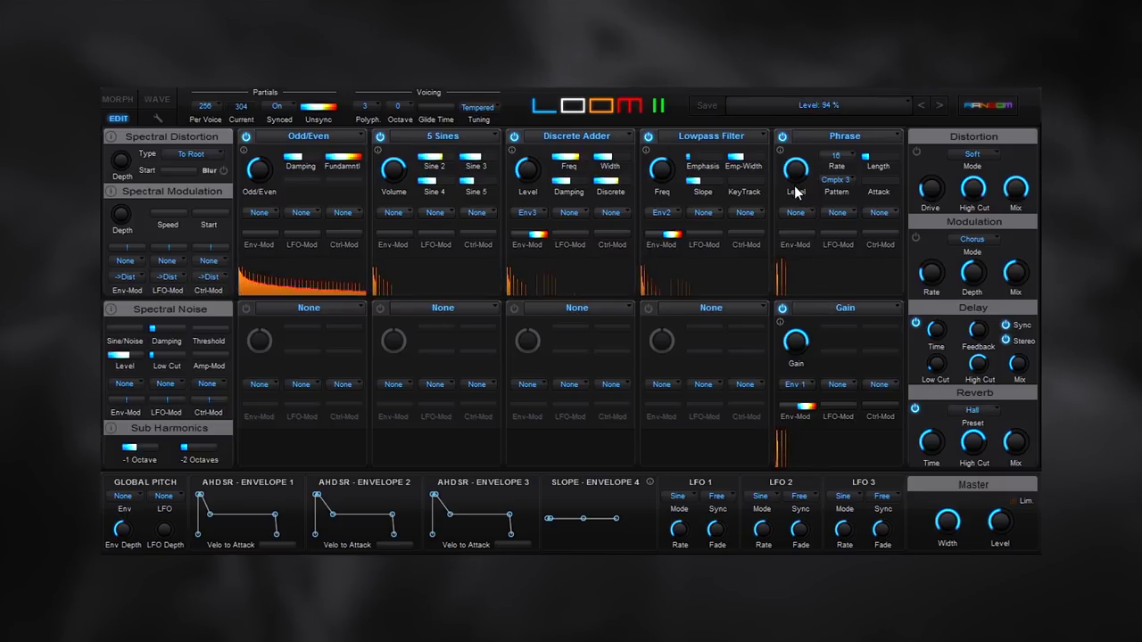
drag(794, 194, 790, 227)
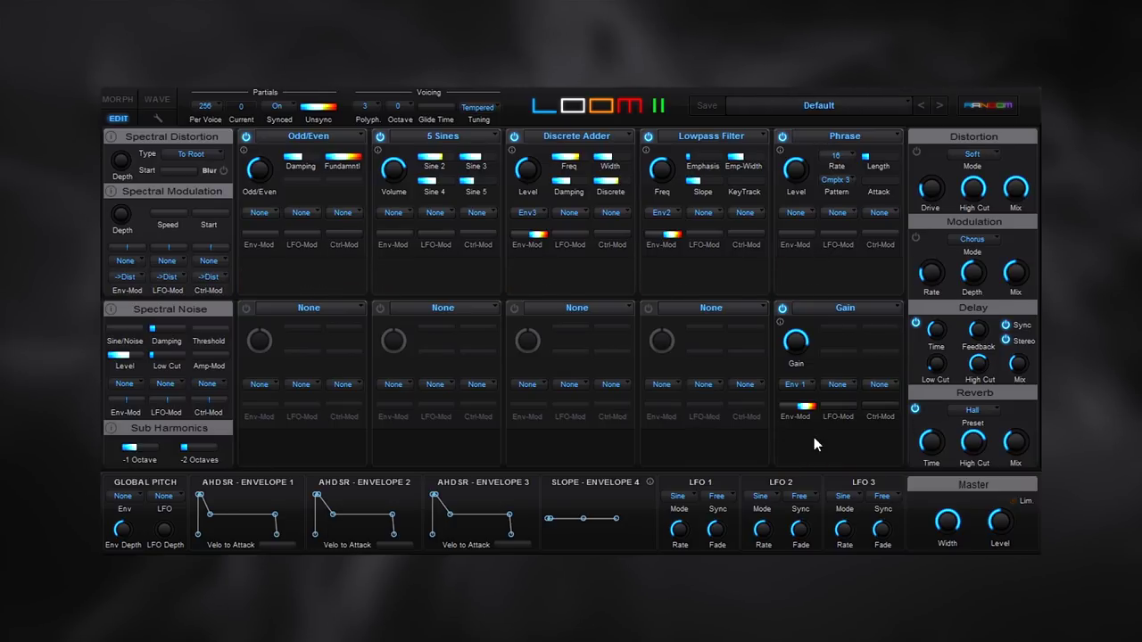
Step: Enable the master limiter and lower the master level to -9.1 dB
click(1011, 503)
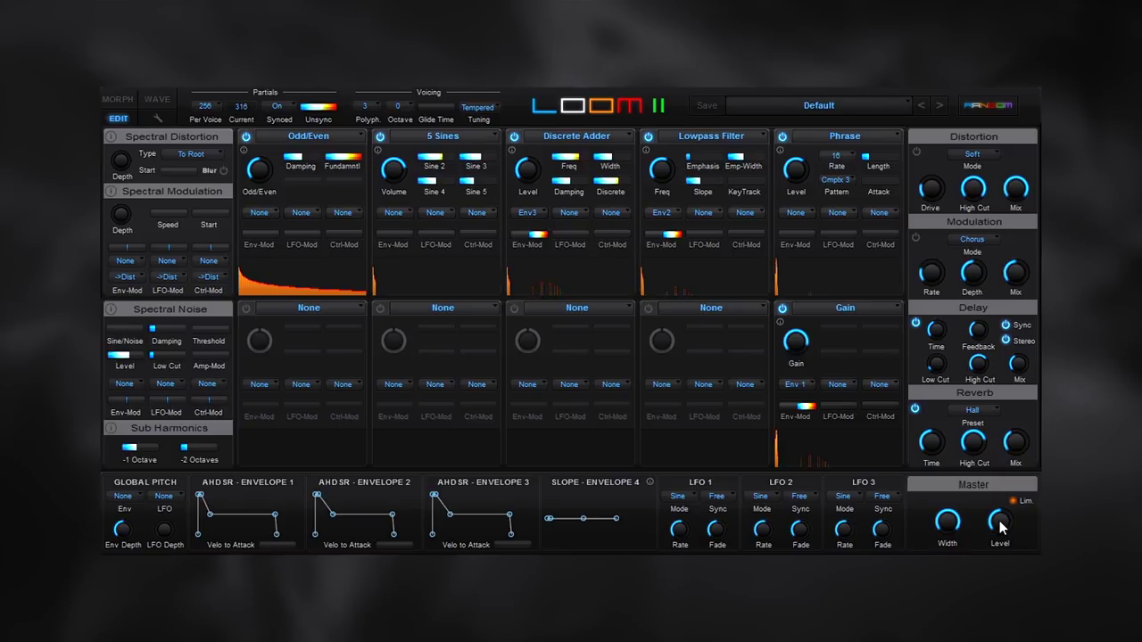
drag(999, 525, 999, 541)
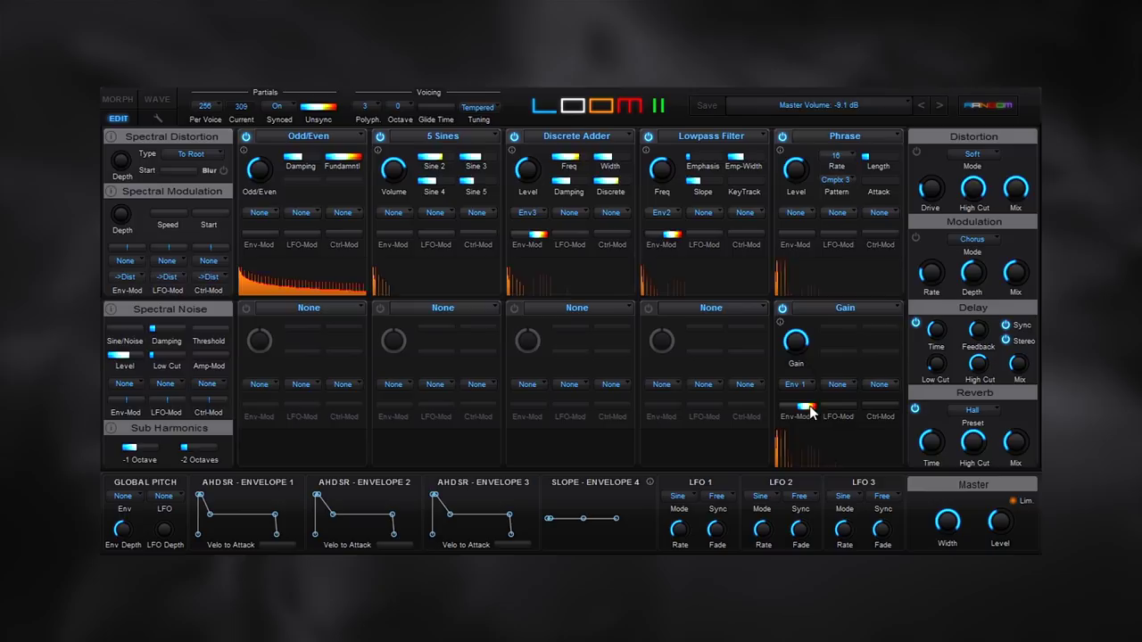
Step: Modulate Phrase with LFO1 at small depth, drop its level to 54%, and reduce Gain Env-Mod
click(845, 212)
click(847, 236)
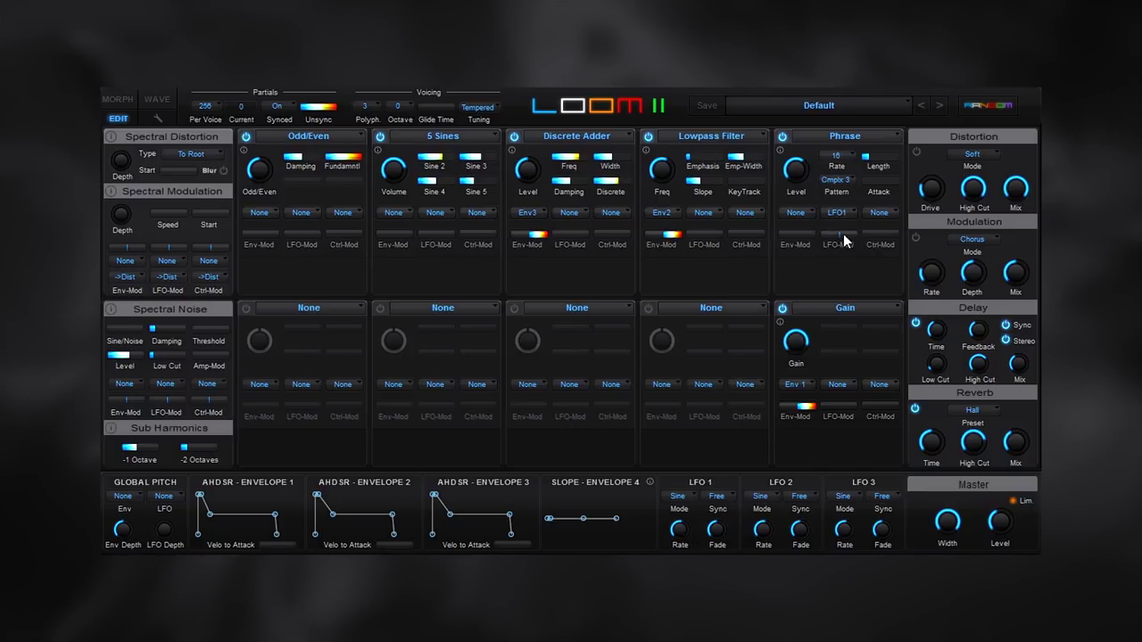
drag(843, 233, 867, 241)
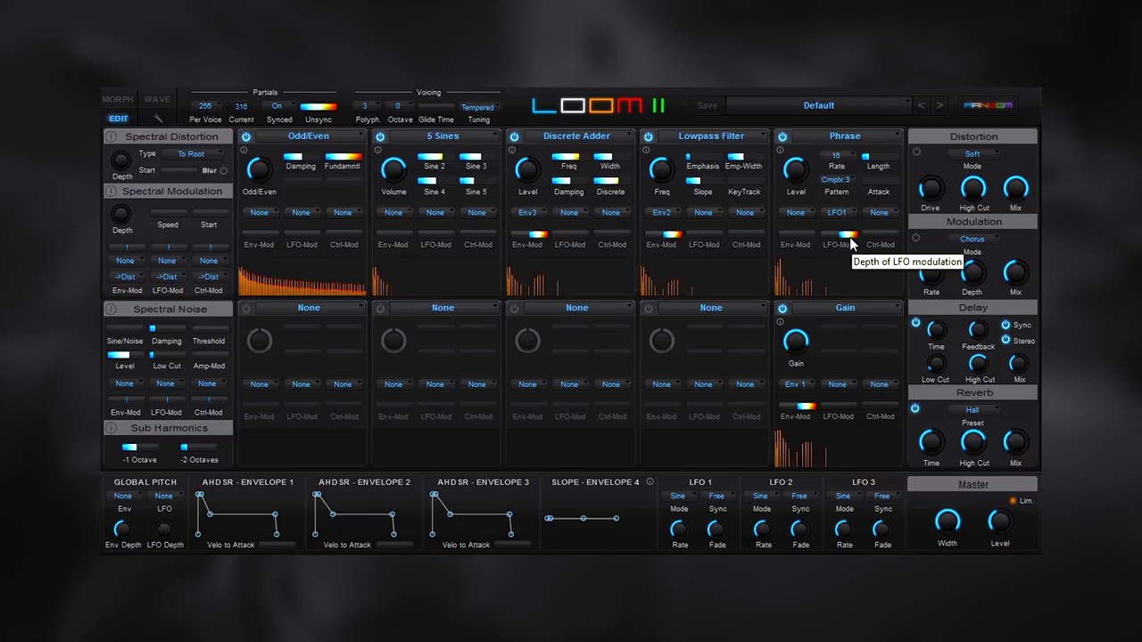
drag(850, 237, 844, 237)
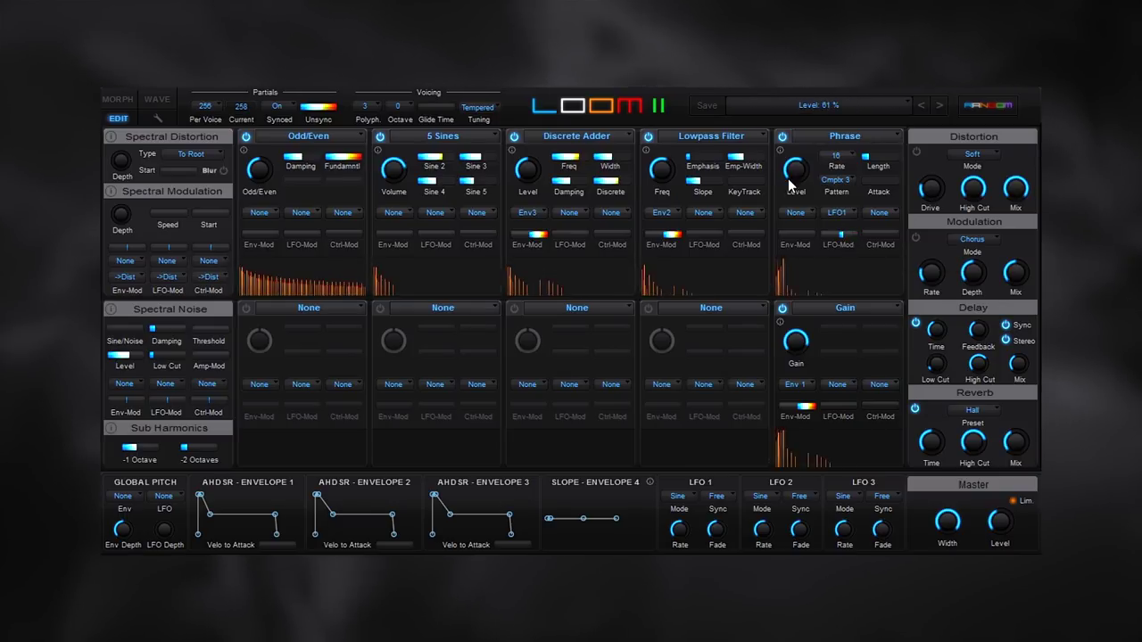
drag(790, 192, 786, 202)
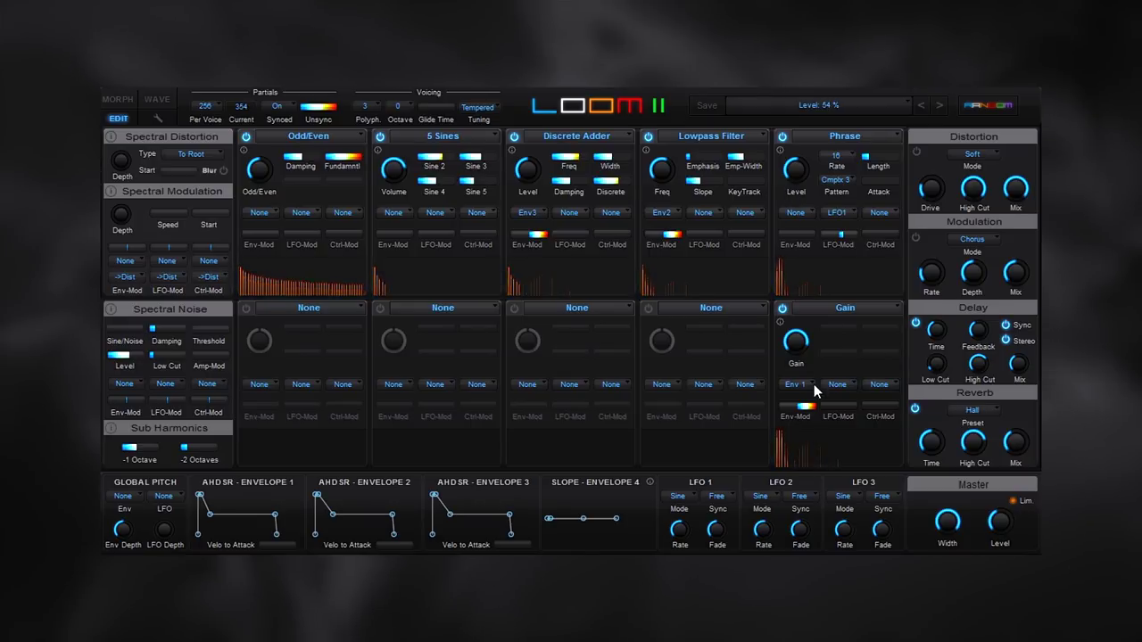
drag(812, 407, 807, 415)
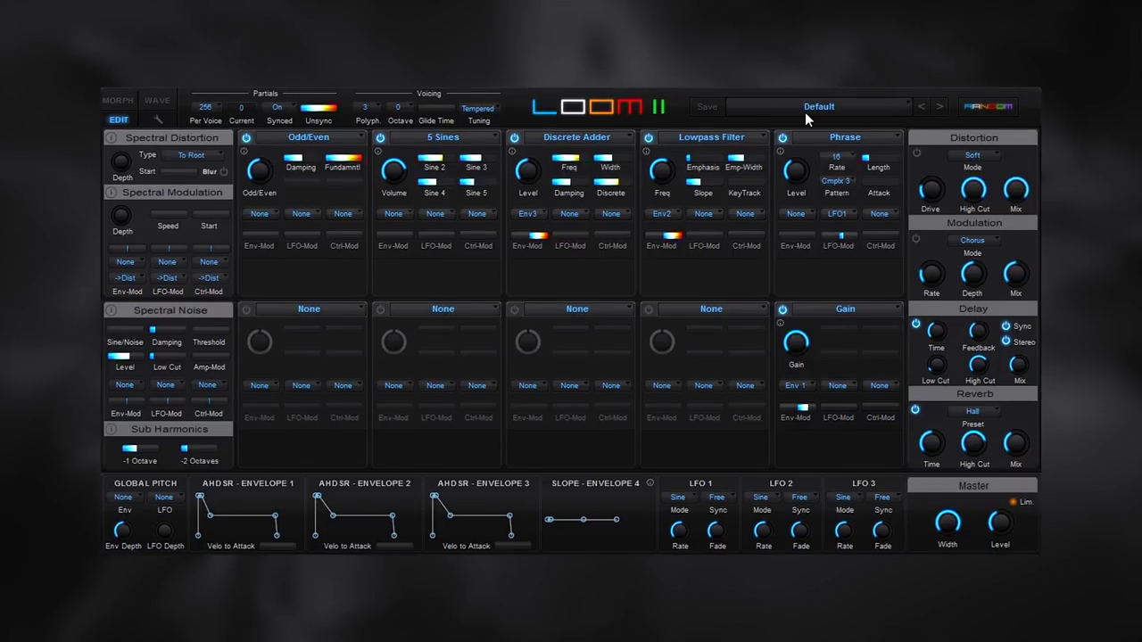
Step: Load 003 Pumping Fuzz Lead from the 01 Meet Loom 2 bank
click(806, 109)
mouse_move(762, 123)
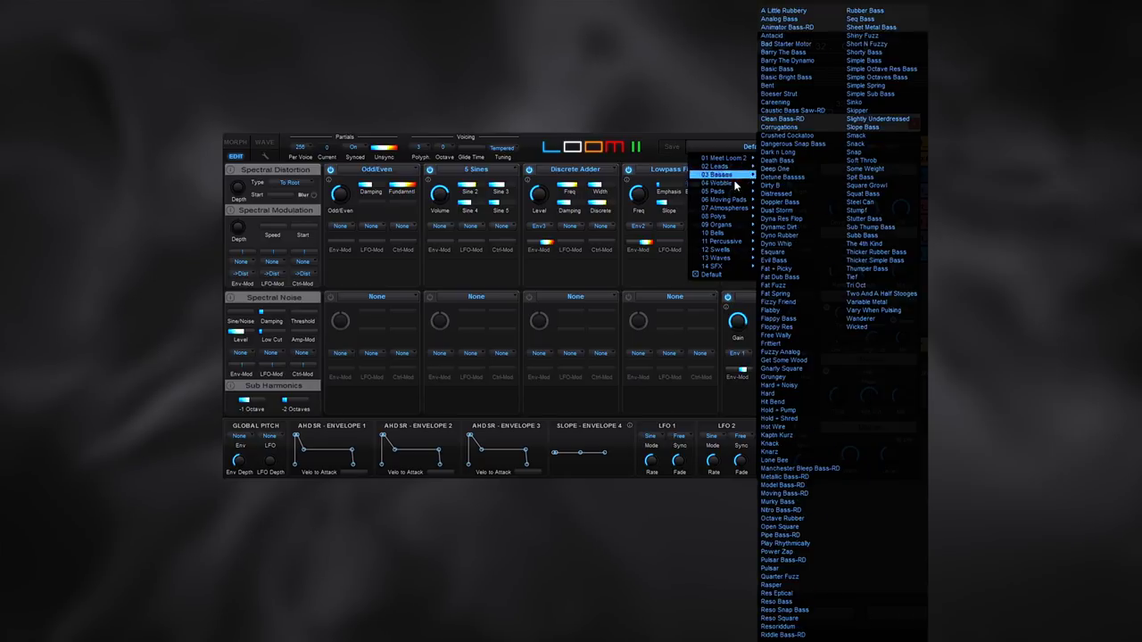
mouse_move(721, 165)
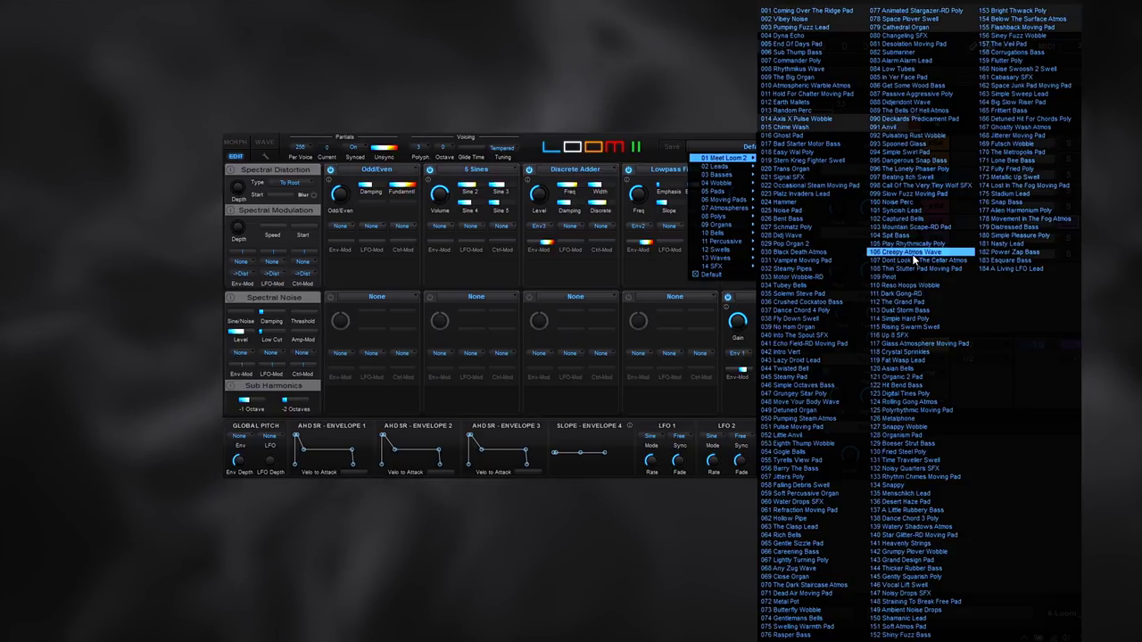
click(800, 28)
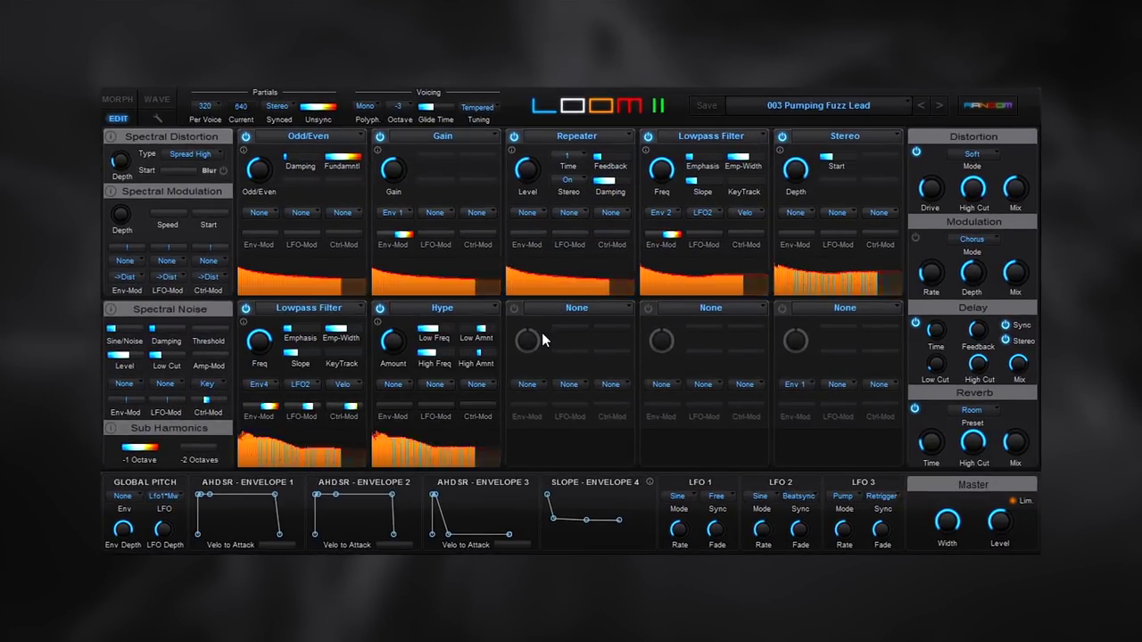
Step: Add a sub harmonic two octaves down, then load presets 004 Dyna Echo and 005 End Of Days Pad
drag(198, 448, 170, 450)
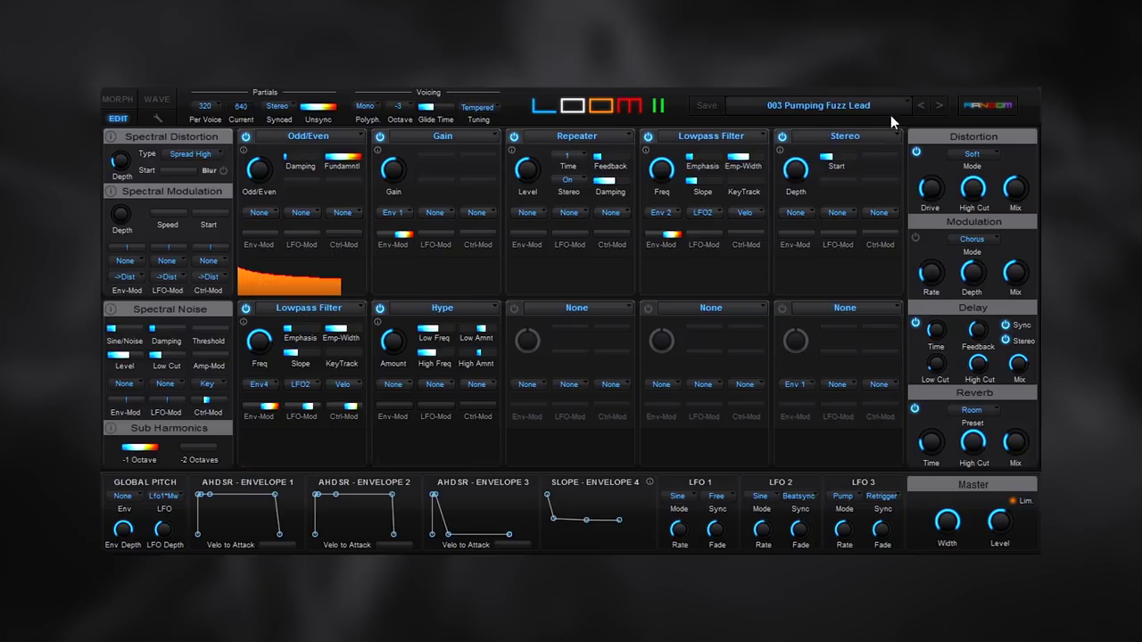
click(936, 105)
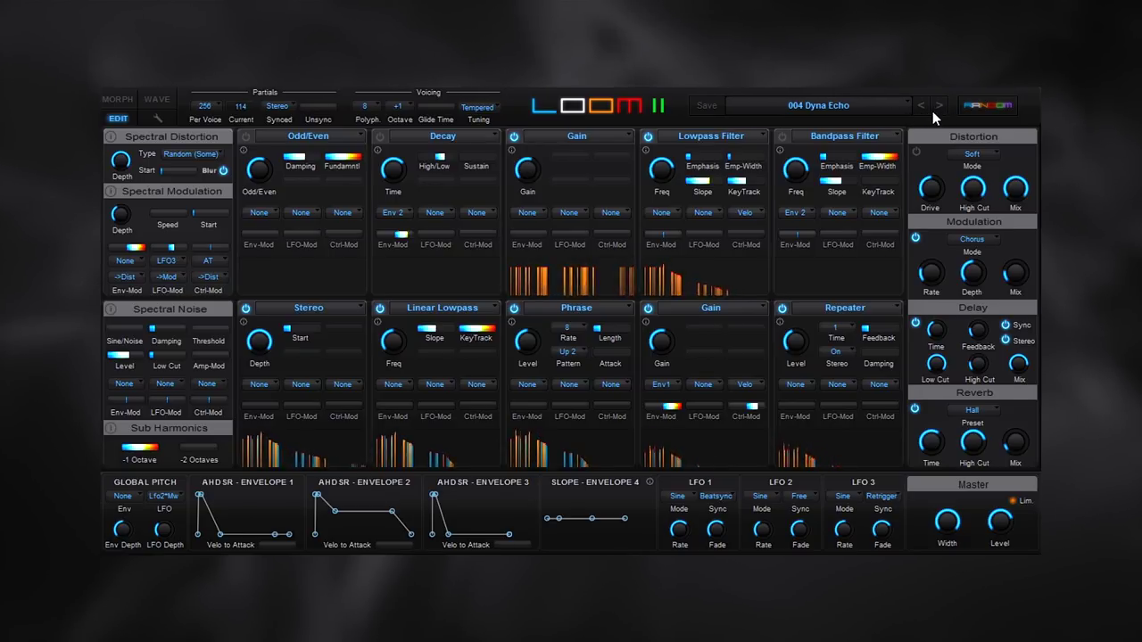
click(941, 107)
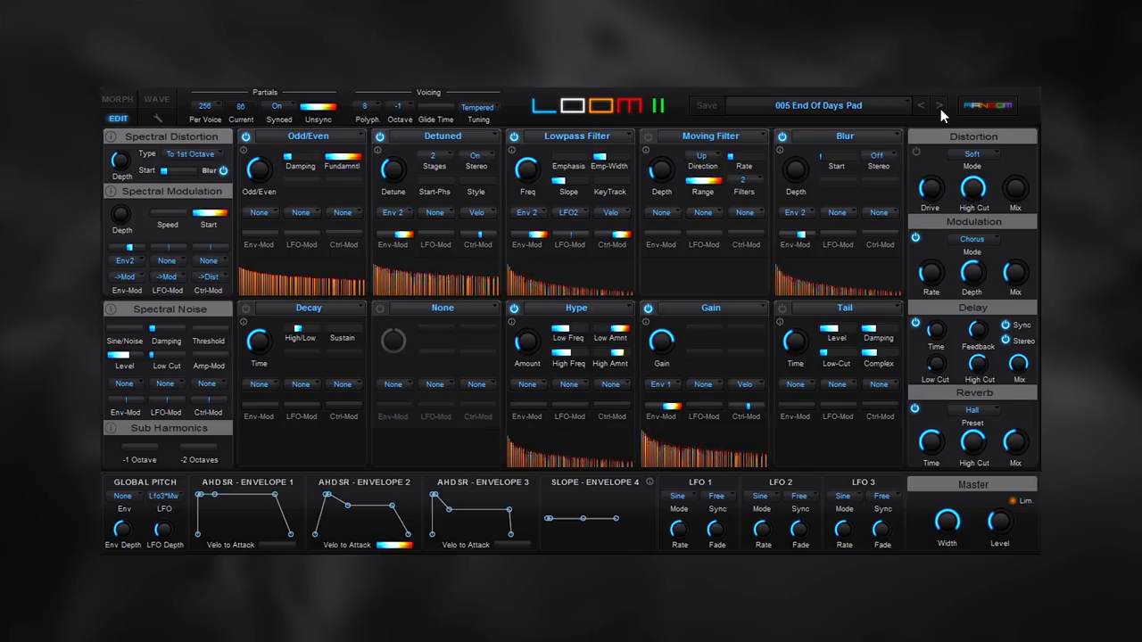
Step: Step through 006 Sub Thump Bass, 007 Commander Poly and 008 Rhythmikus Wave to 009 The Big Organ
click(941, 108)
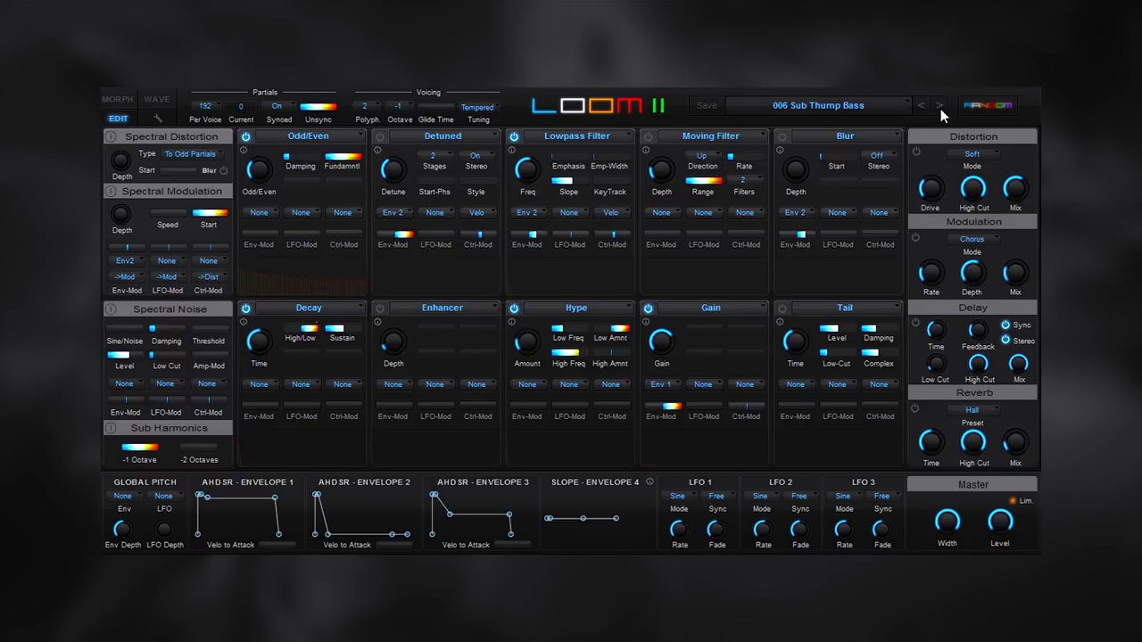
click(940, 107)
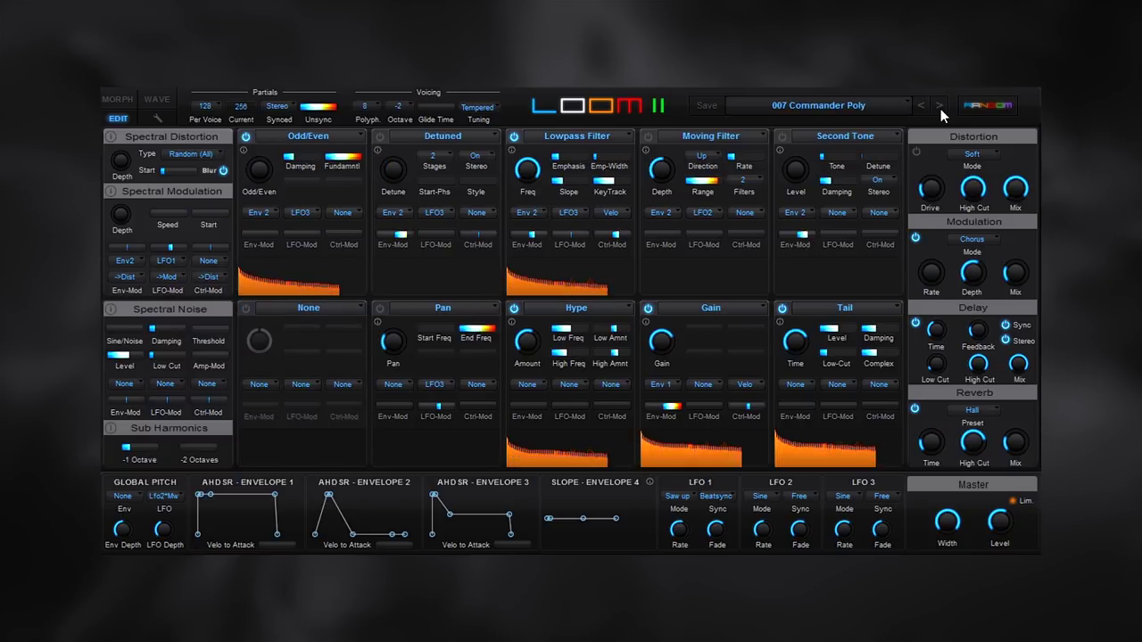
click(940, 107)
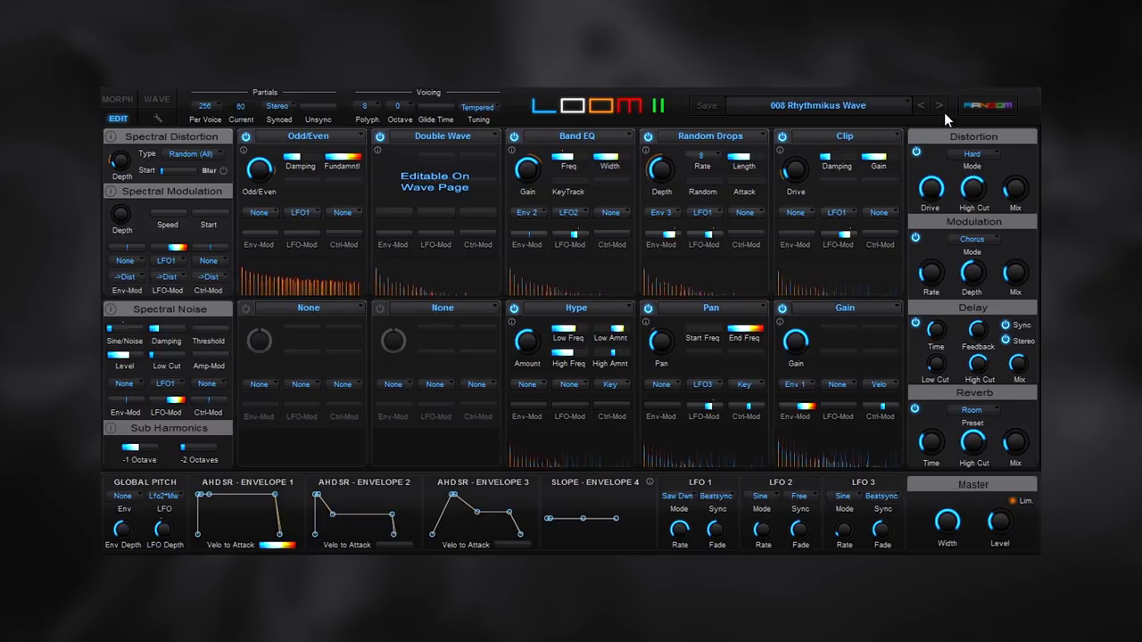
mouse_move(1001, 525)
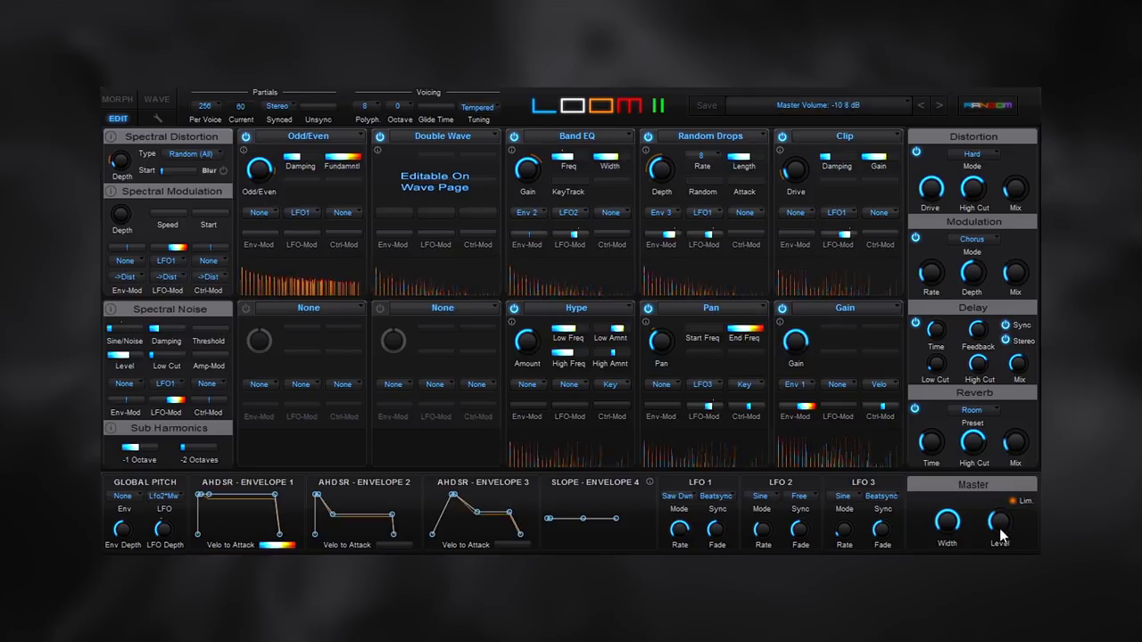
scroll(1001, 525, up, 1)
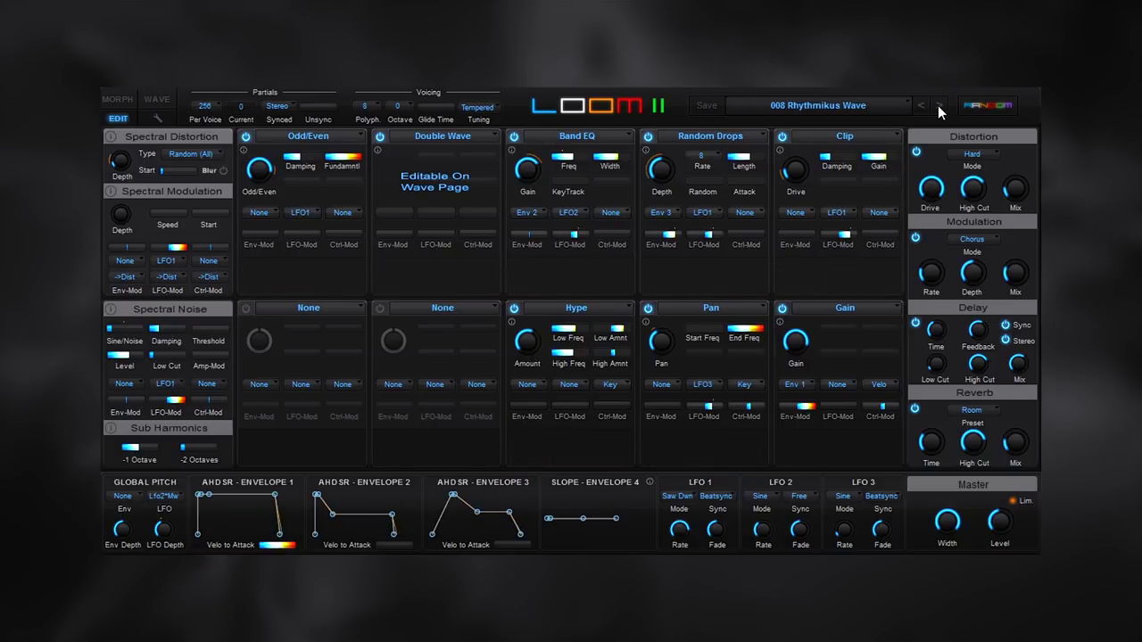
click(937, 105)
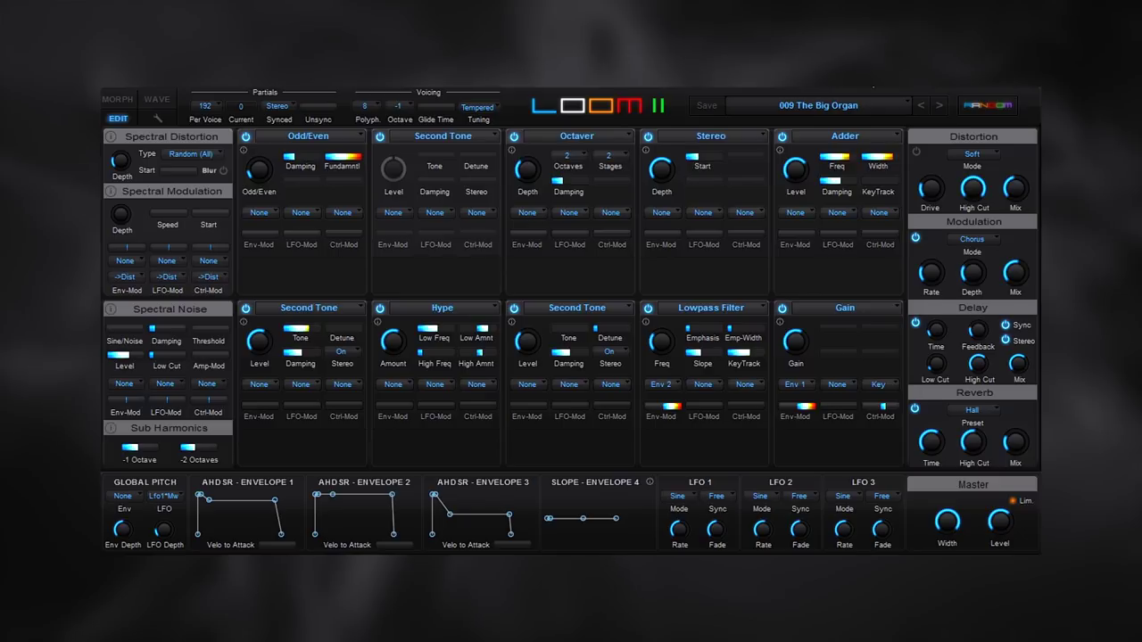
Step: Generate five random patches in a row with the RANDOM button, replacing The Big Organ
click(981, 108)
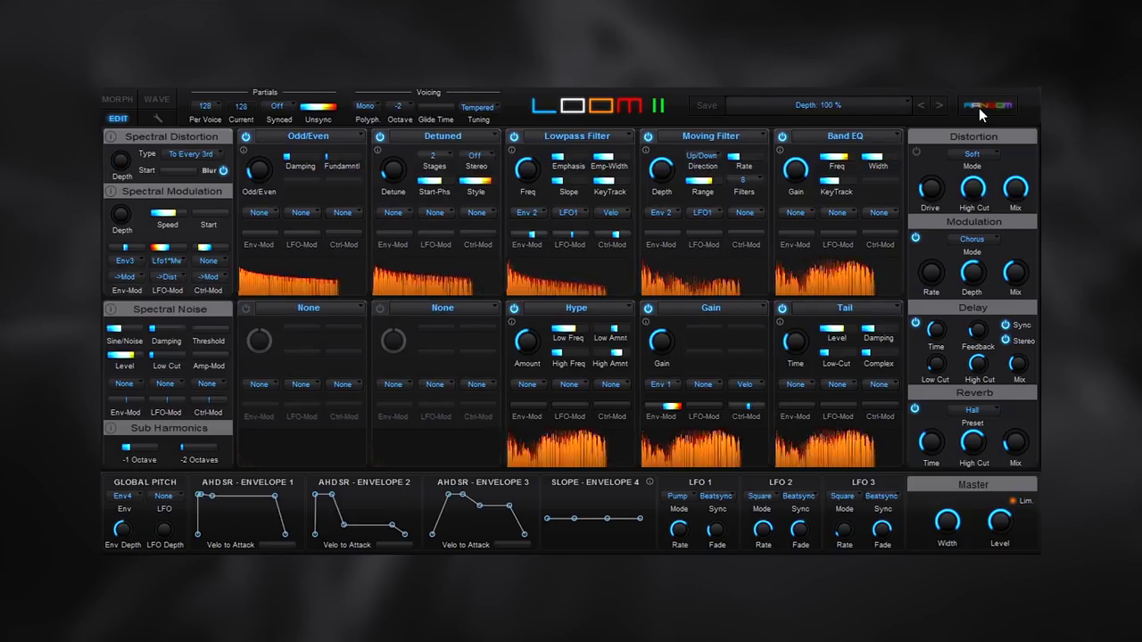
click(981, 107)
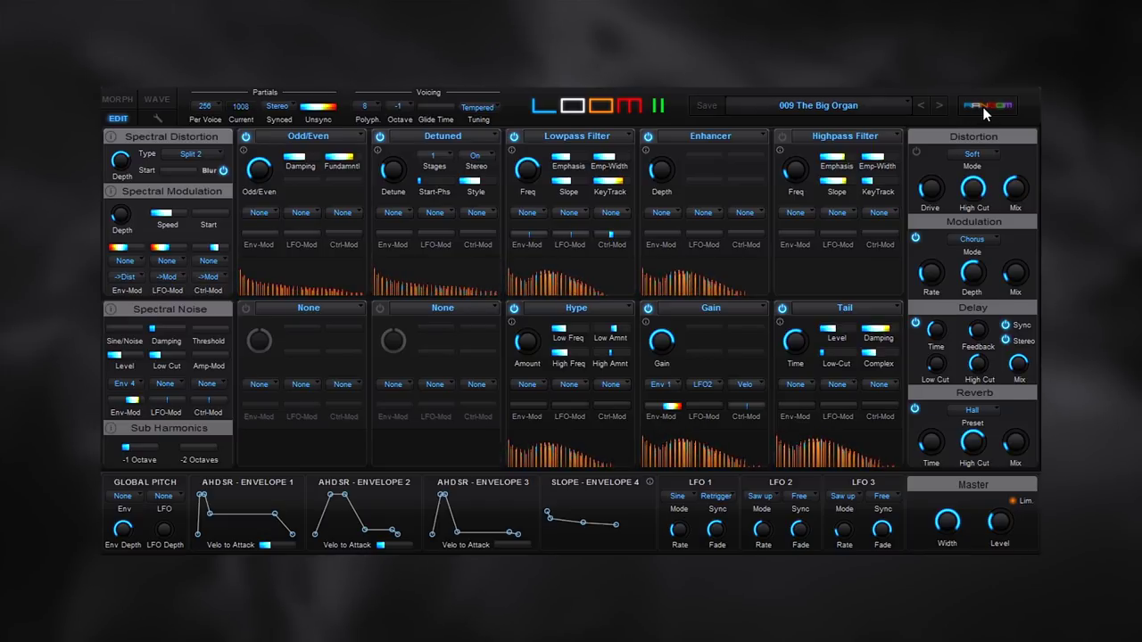
click(984, 109)
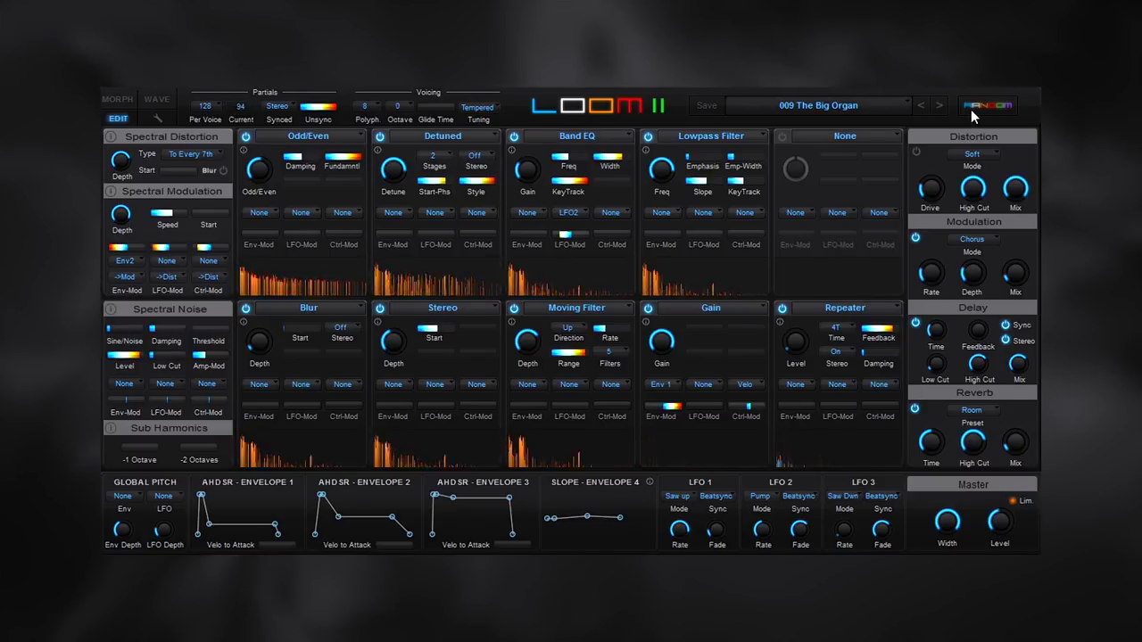
click(971, 109)
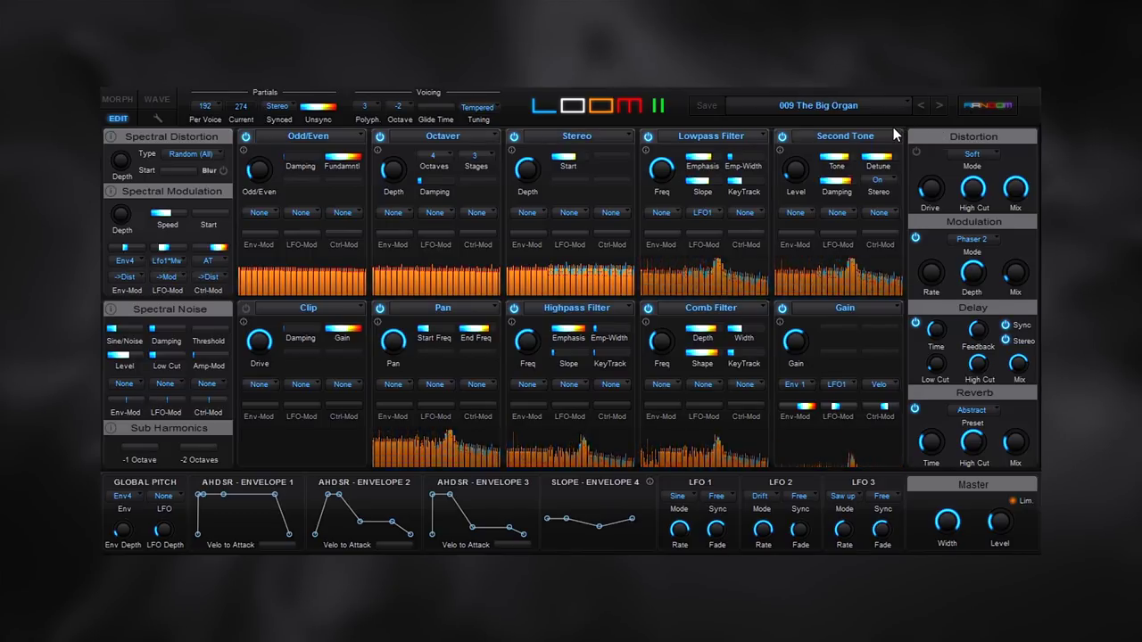
click(969, 115)
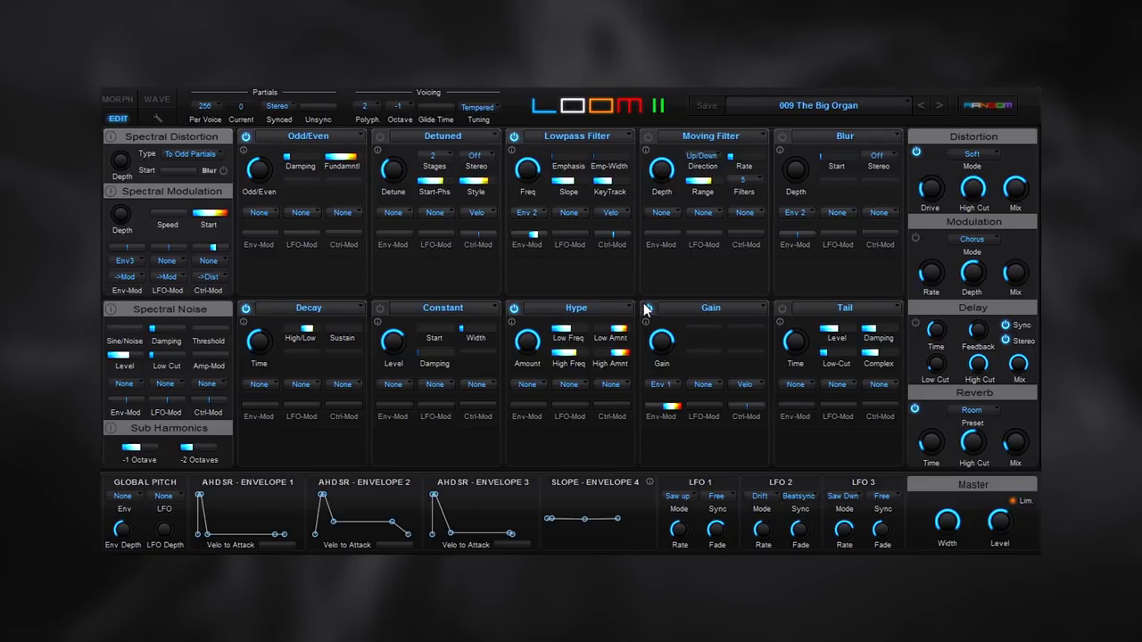
Step: Randomize twice more, ending on a mono patch with Band EQ, Phaser, Pan, Repeater and hall reverb
click(976, 116)
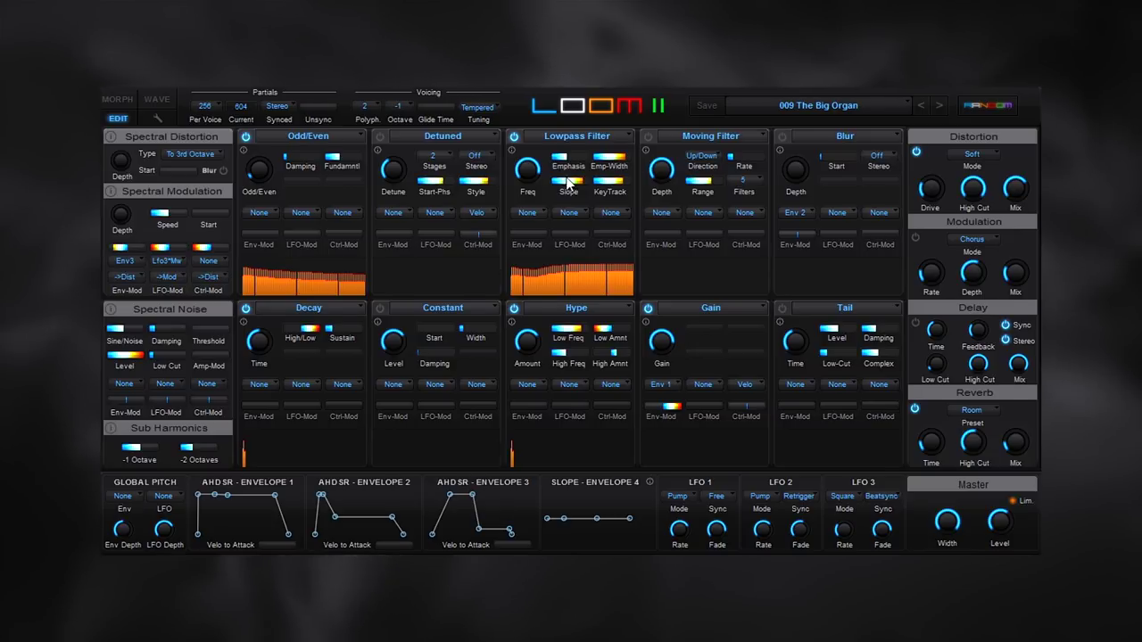
click(989, 108)
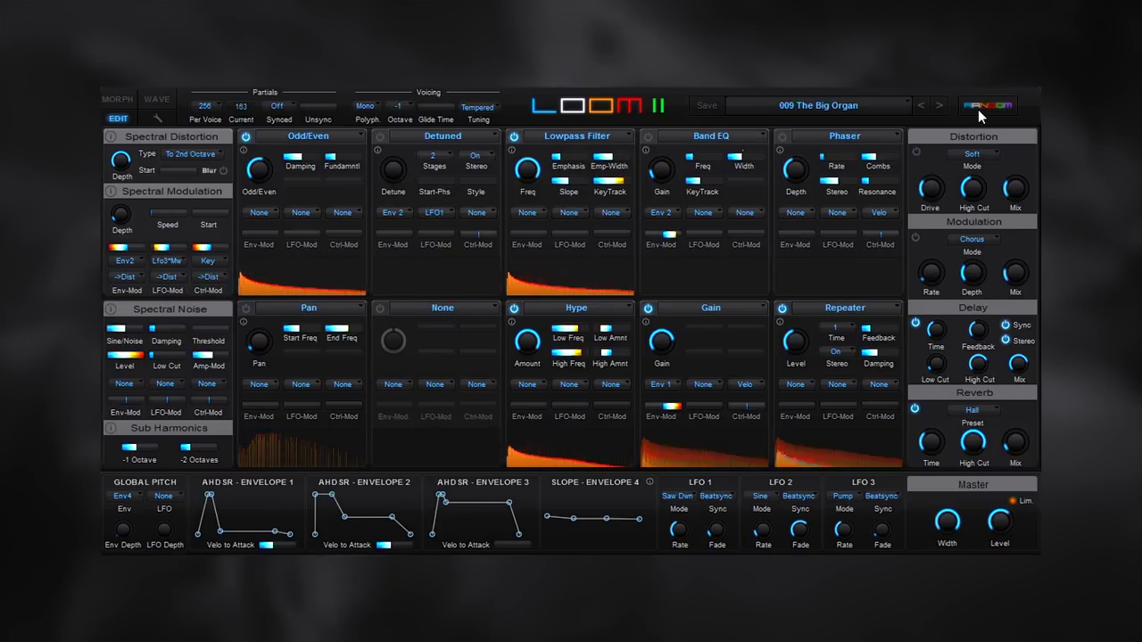